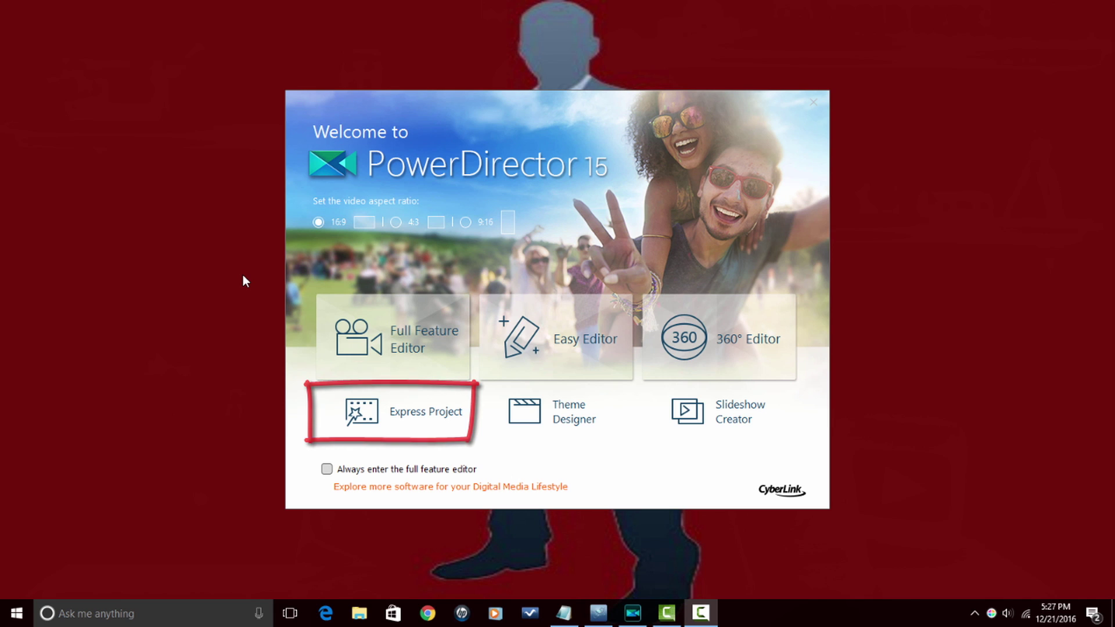
Open the Full Feature Editor from the PowerDirector welcome screen.
{"action": "left_click", "coordinate": [376, 326]}
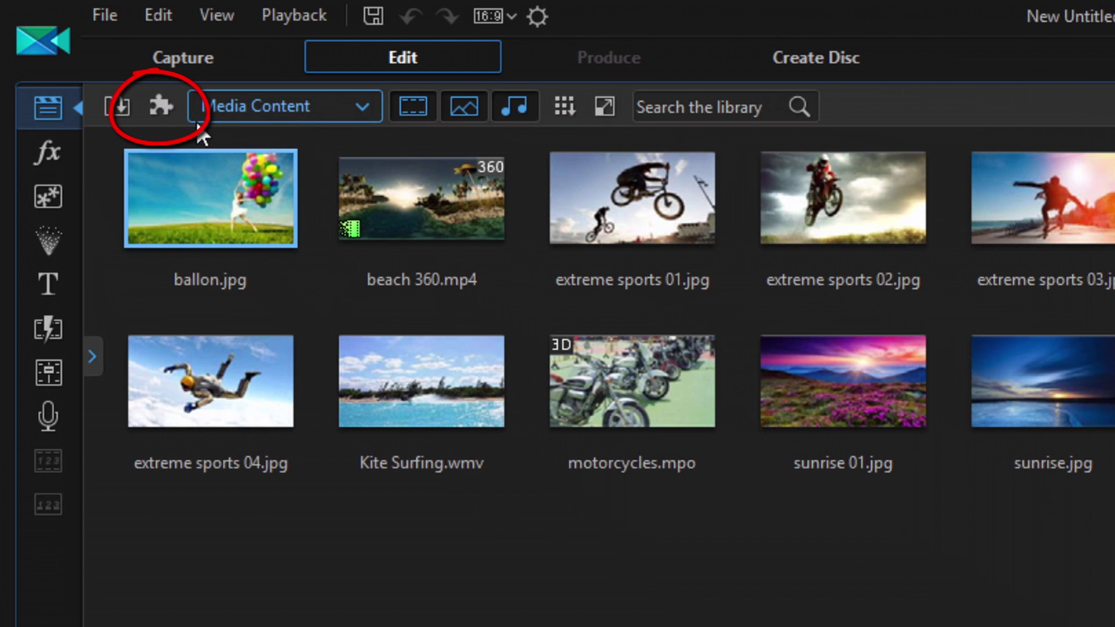
{"action": "left_click", "coordinate": [161, 105]}
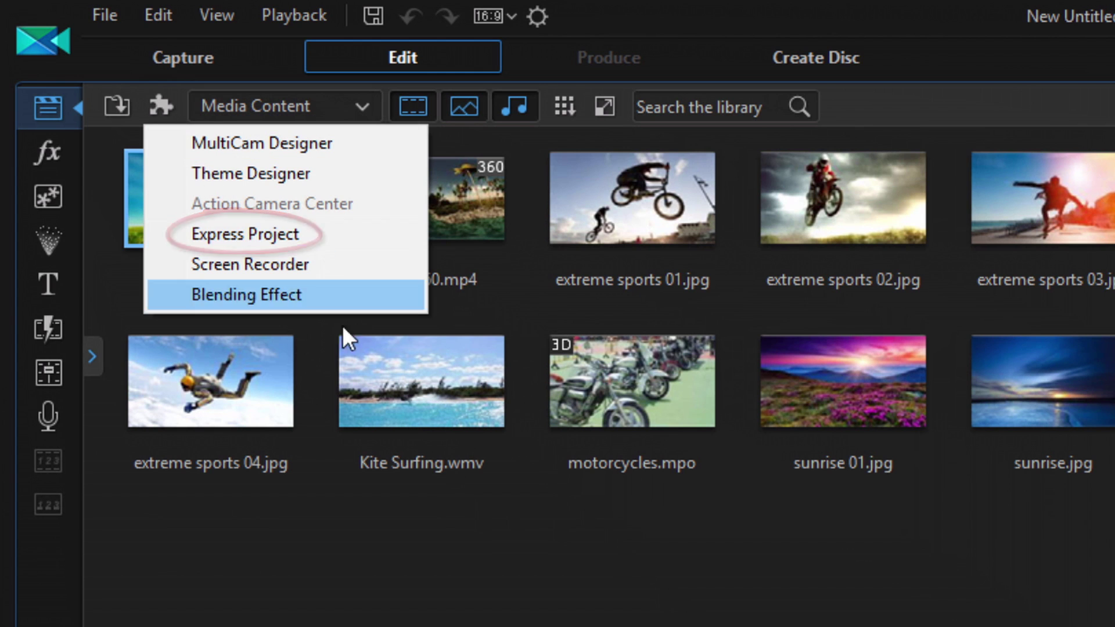
{"action": "left_click", "coordinate": [335, 558]}
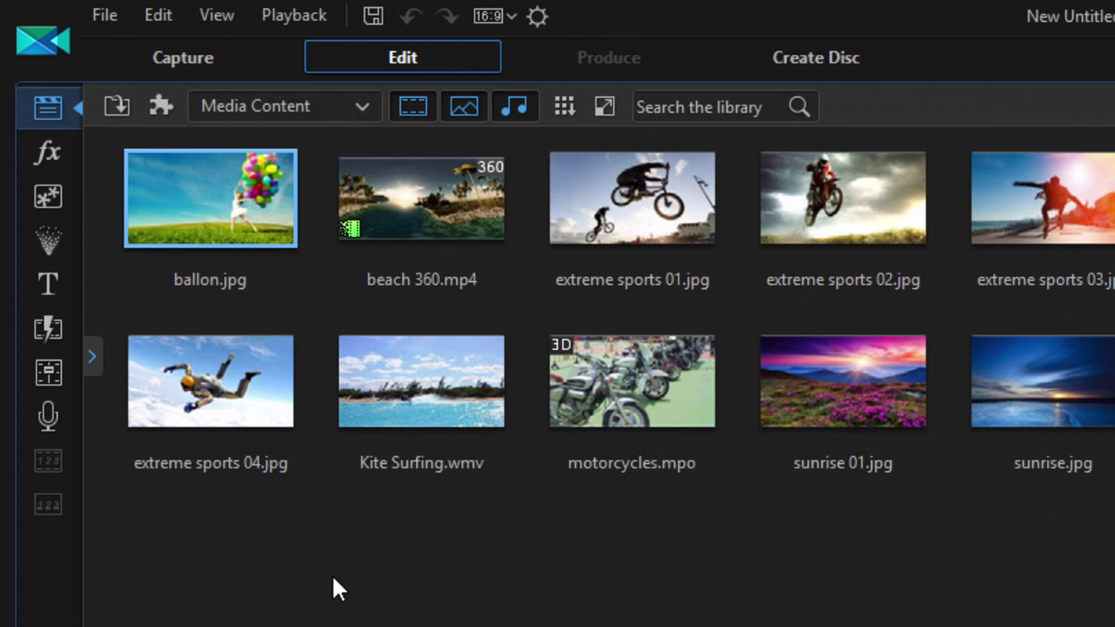
{"action": "left_click", "coordinate": [360, 108]}
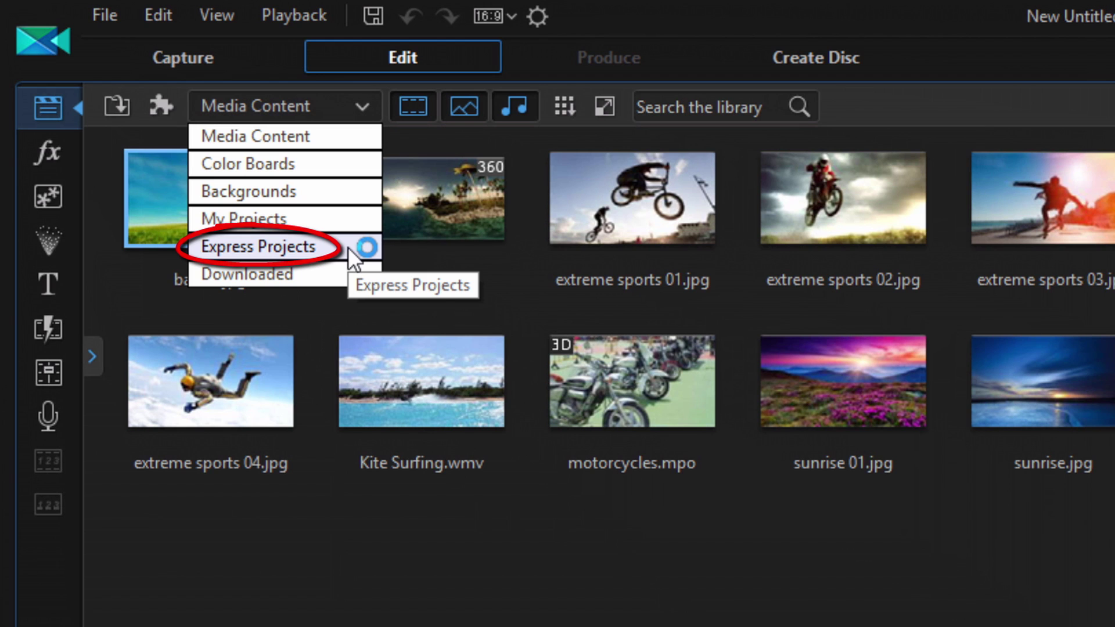
{"action": "left_click", "coordinate": [318, 512]}
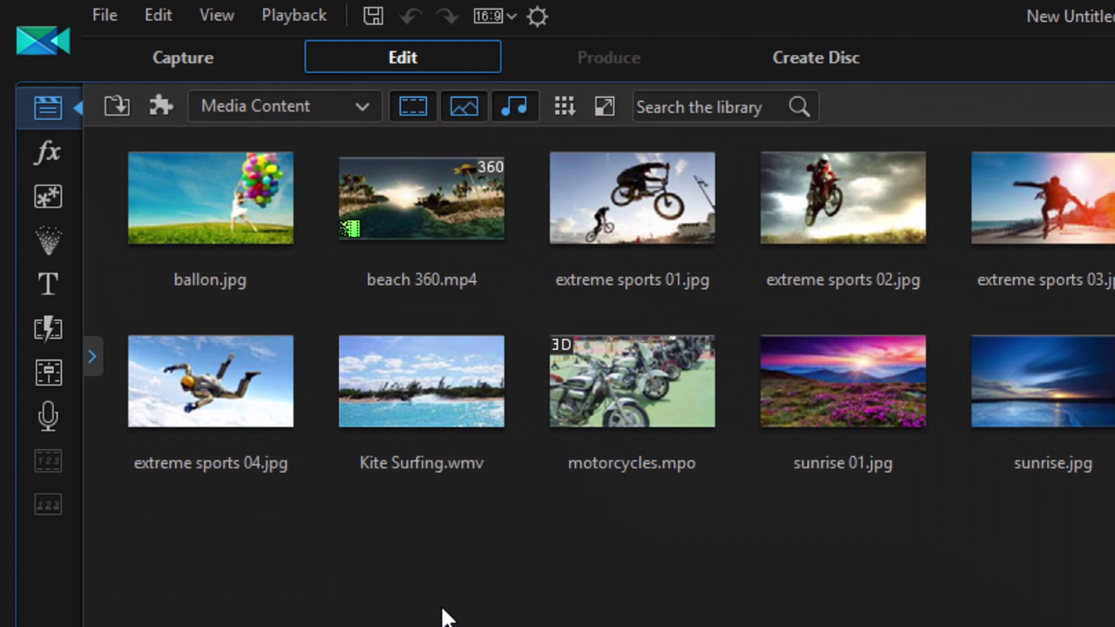
Launch the Express Project plug-in and set its introduction to never show again.
{"action": "left_click", "coordinate": [162, 107]}
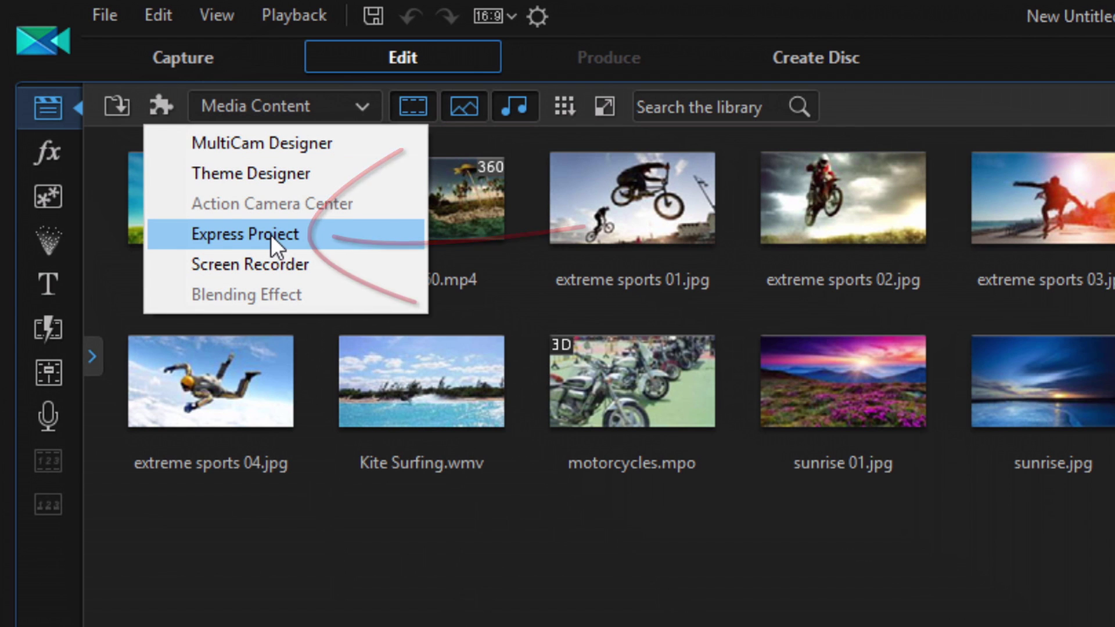
{"action": "key", "text": "Escape"}
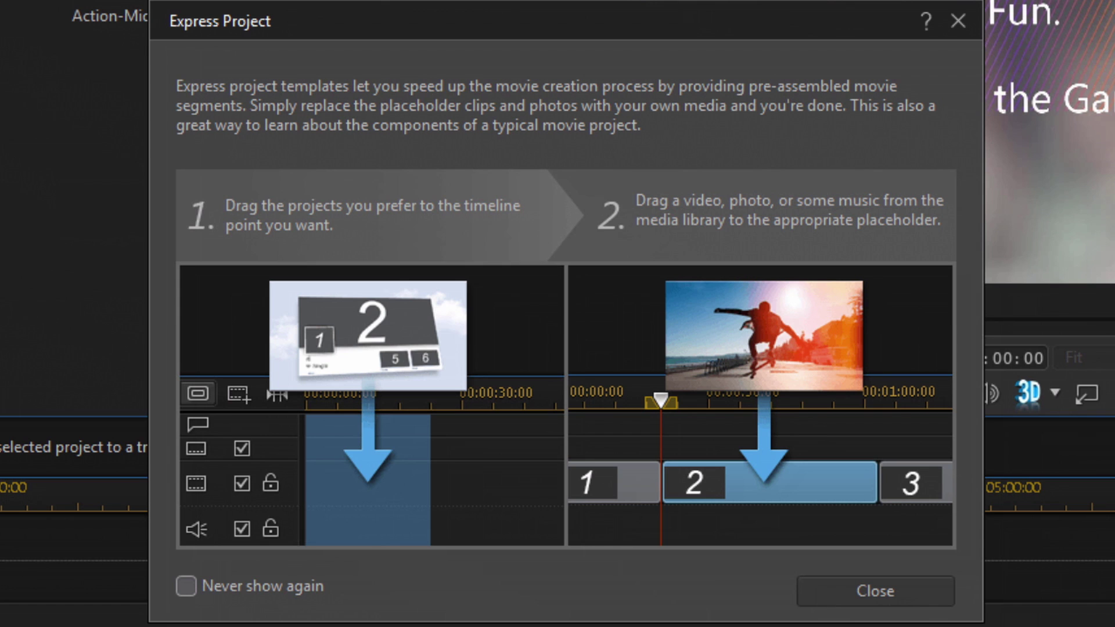
{"action": "left_click", "coordinate": [187, 587]}
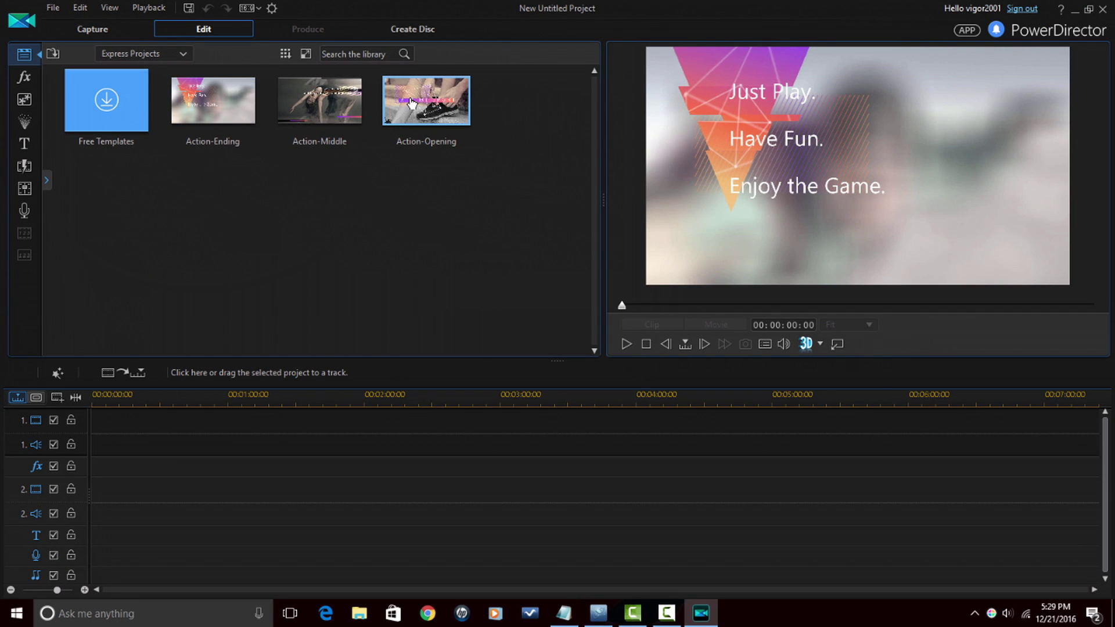
Drag the Action-Opening template toward the start of the timeline.
{"action": "left_click_drag", "start_coordinate": [411, 103], "coordinate": [173, 405]}
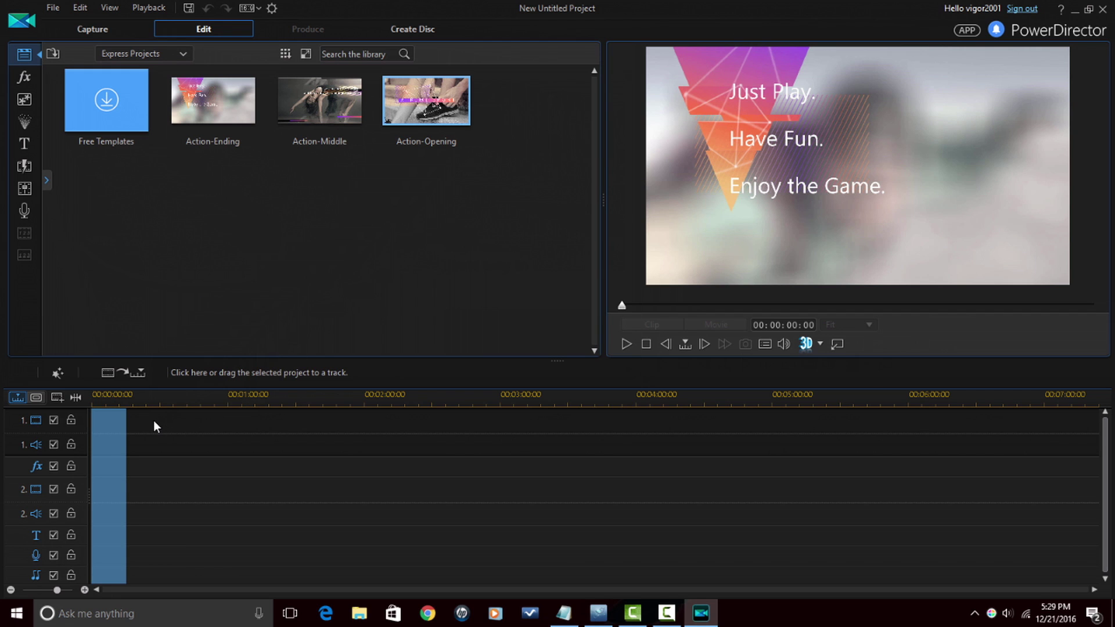
Drop Action-Opening at the timeline start and zoom the ruler in to widen its clips.
{"action": "left_click_drag", "start_coordinate": [153, 421], "coordinate": [155, 420]}
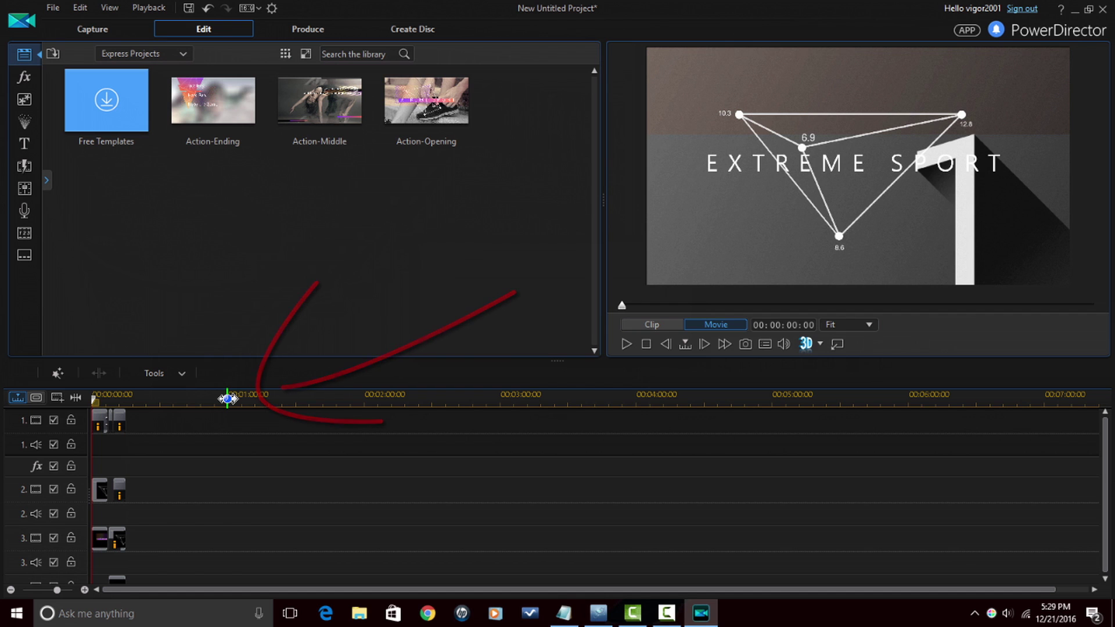
{"action": "left_click_drag", "start_coordinate": [228, 397], "coordinate": [1094, 392]}
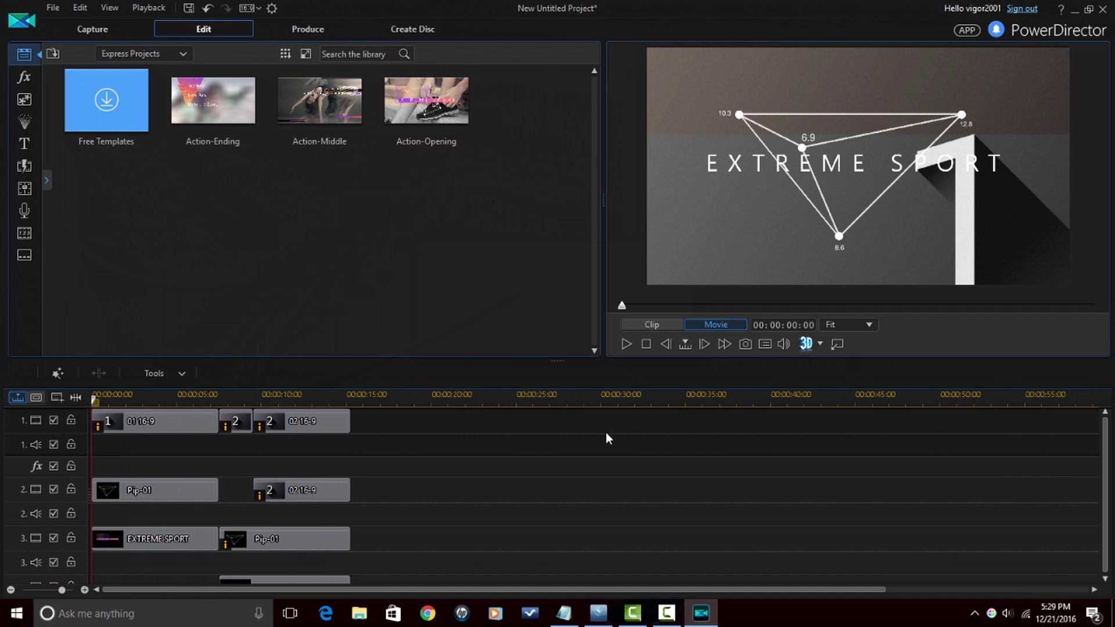
{"action": "left_click_drag", "start_coordinate": [413, 393], "coordinate": [787, 396]}
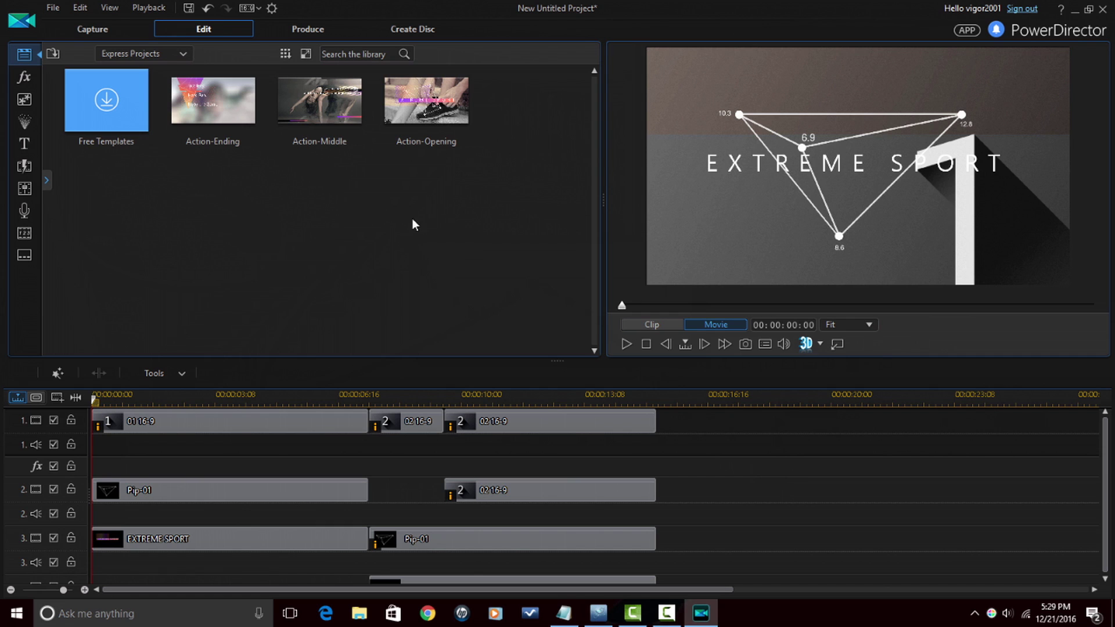
Add the Action-Ending template to the timeline after the Action-Opening clips.
{"action": "left_click", "coordinate": [336, 105]}
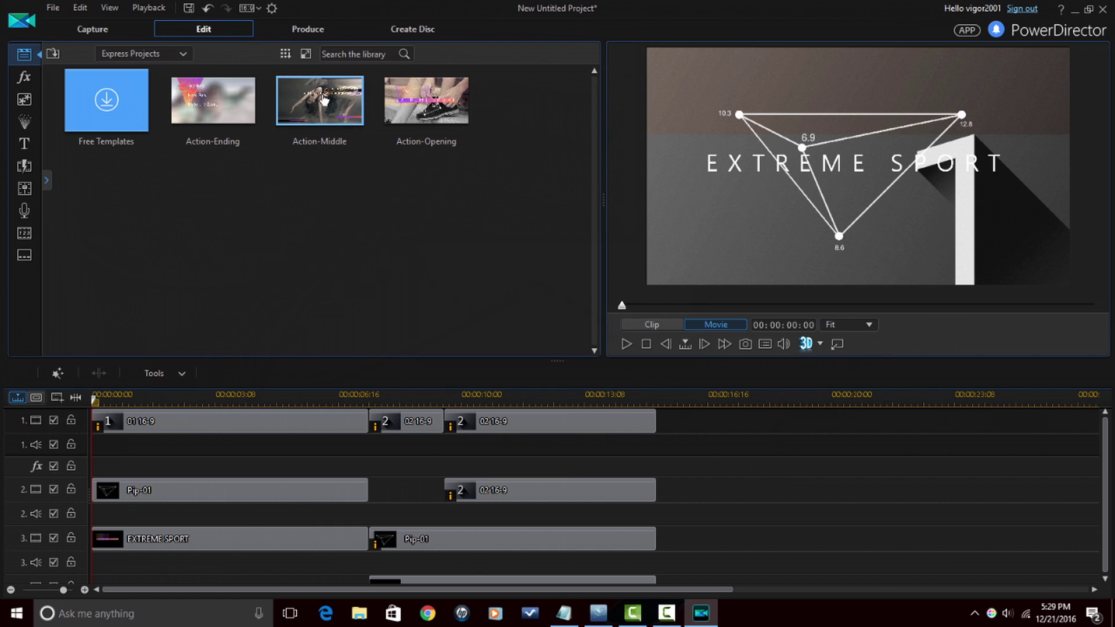
{"action": "left_click_drag", "start_coordinate": [218, 105], "coordinate": [669, 456]}
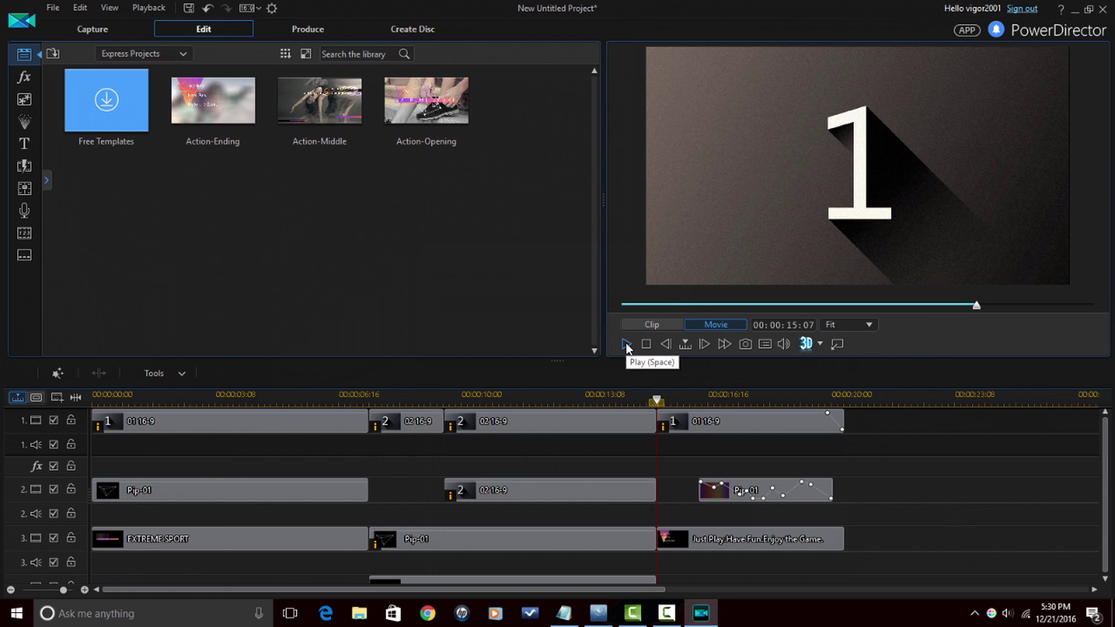
{"action": "left_click", "coordinate": [645, 344]}
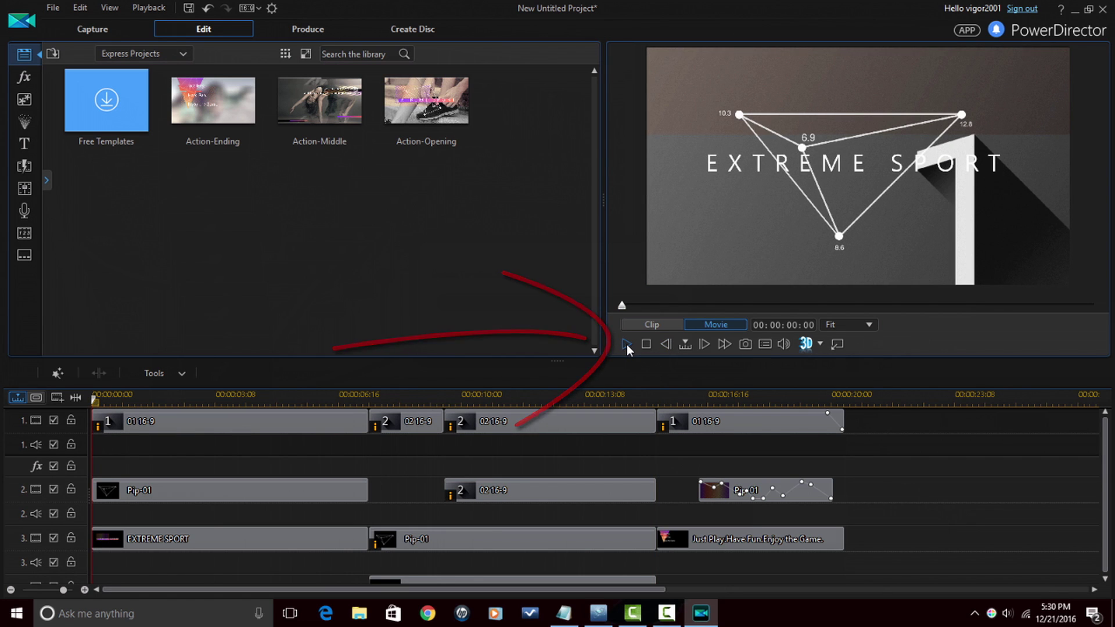
{"action": "left_click", "coordinate": [626, 344]}
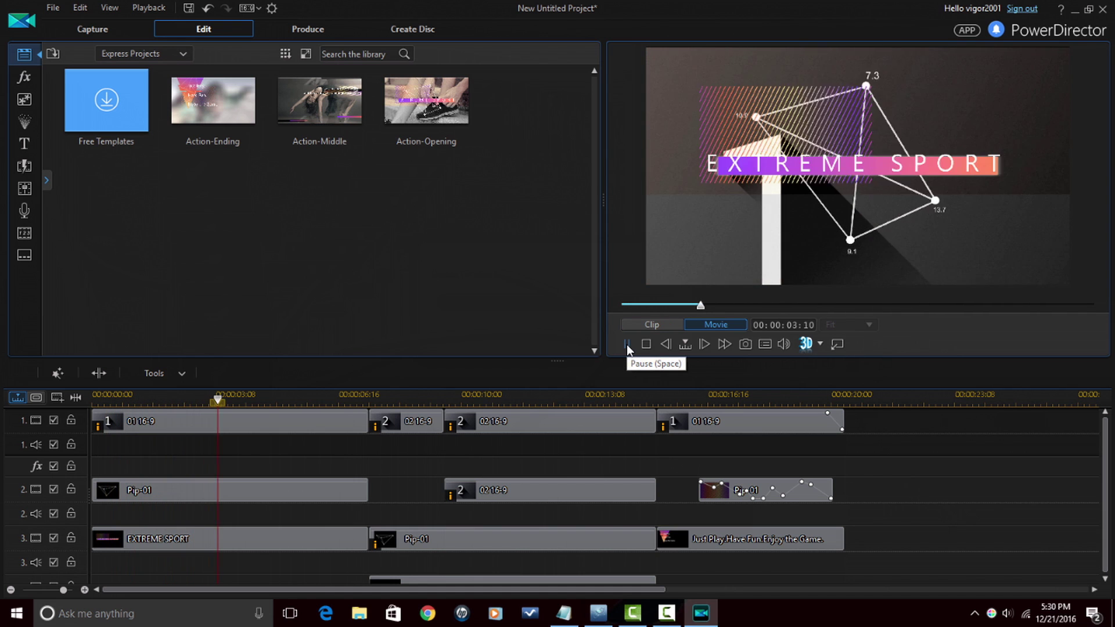
{"action": "left_click", "coordinate": [626, 344]}
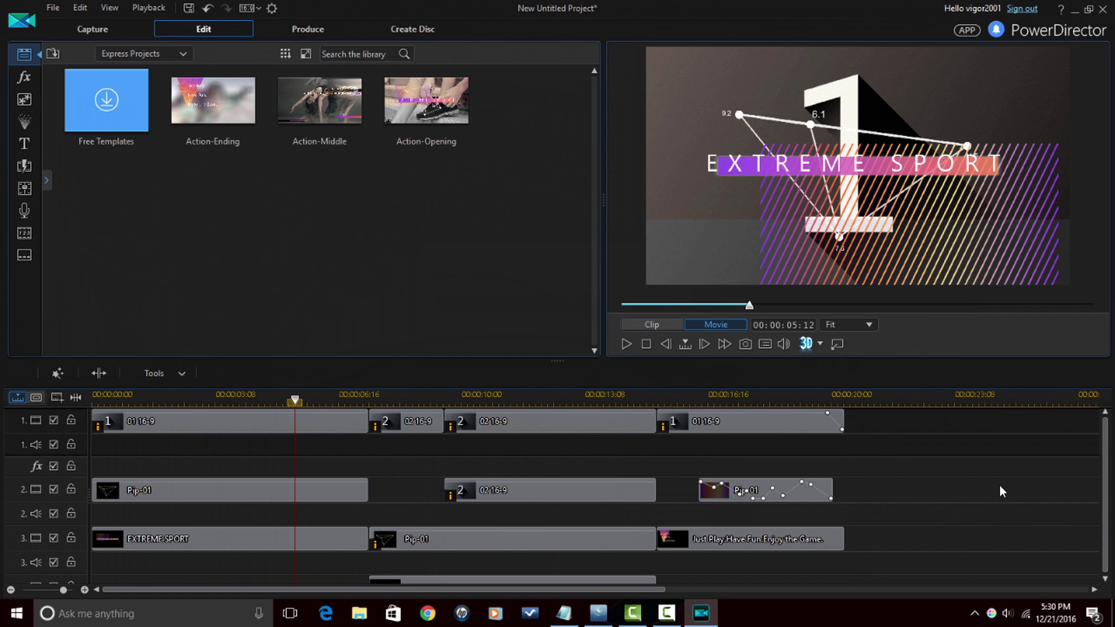
Remove the 01 16-9 clip from track 1 and the Just Play title from track 3.
{"action": "left_click", "coordinate": [739, 430]}
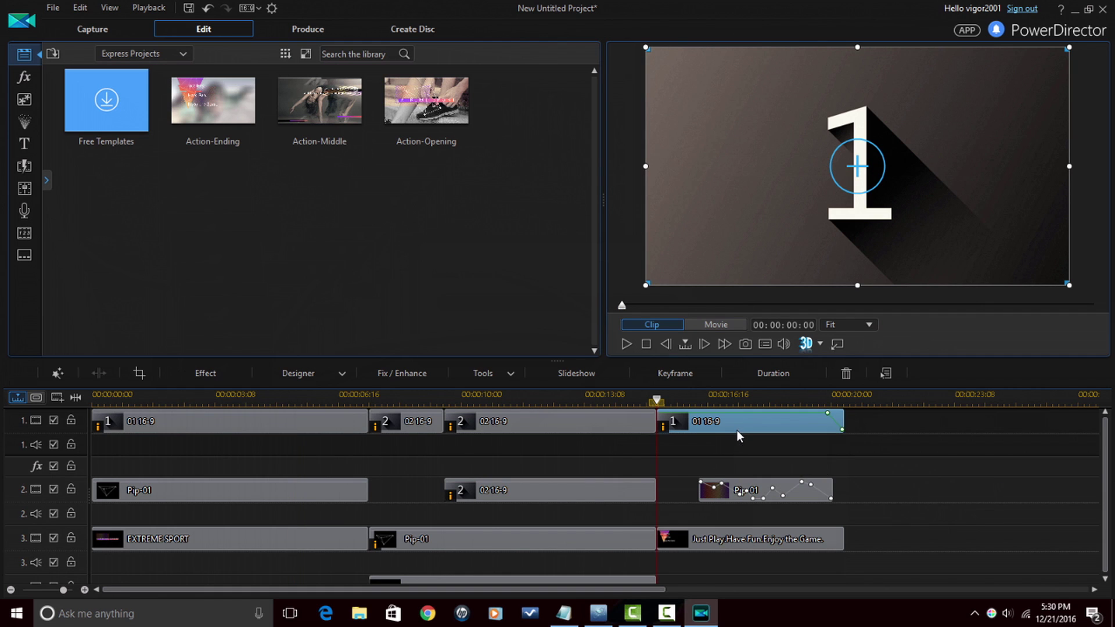
{"action": "right_click", "coordinate": [741, 430]}
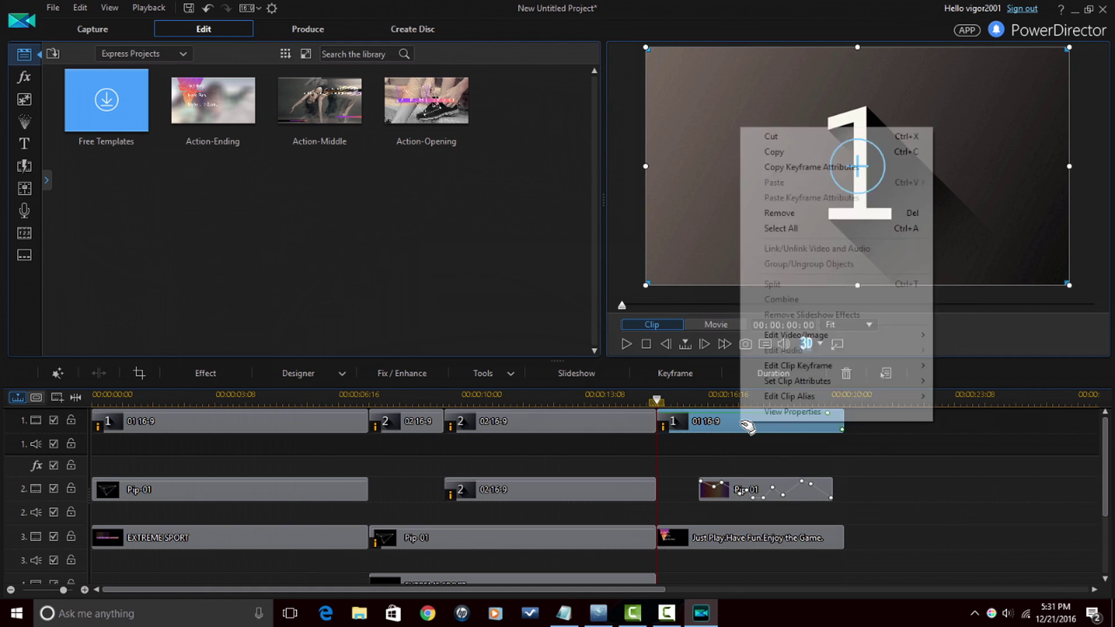
{"action": "left_click", "coordinate": [795, 213]}
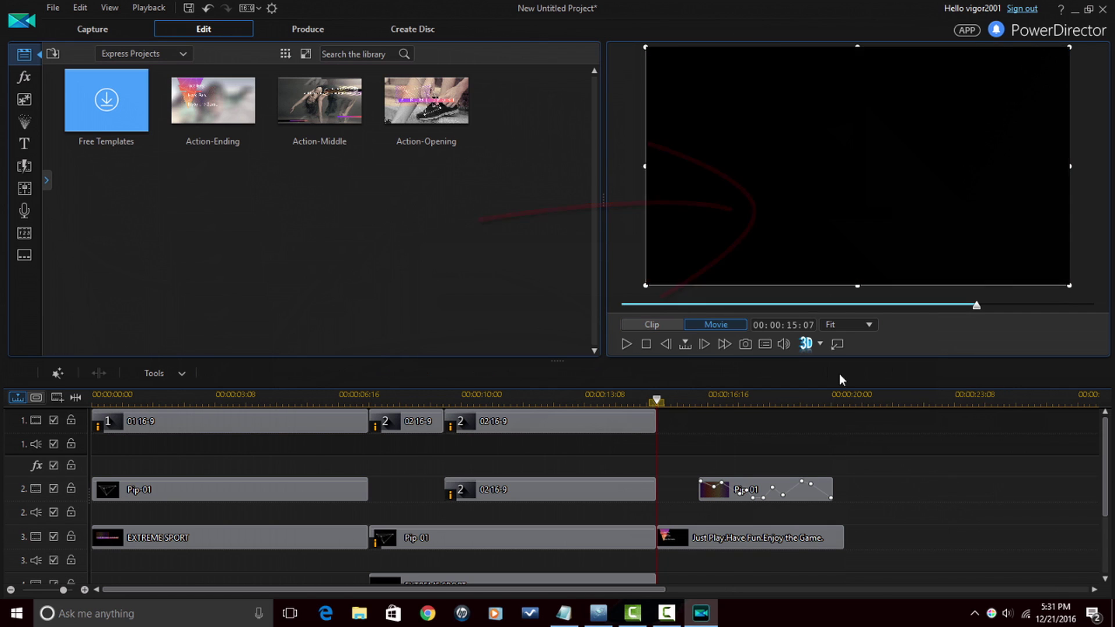
{"action": "left_click", "coordinate": [726, 539]}
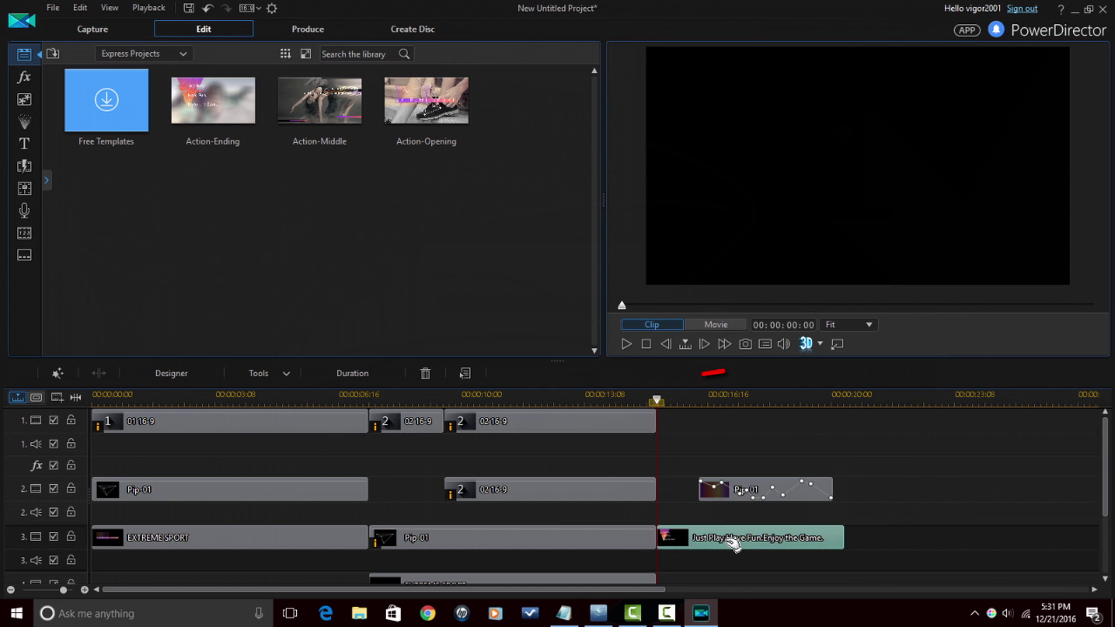
{"action": "left_click", "coordinate": [425, 374]}
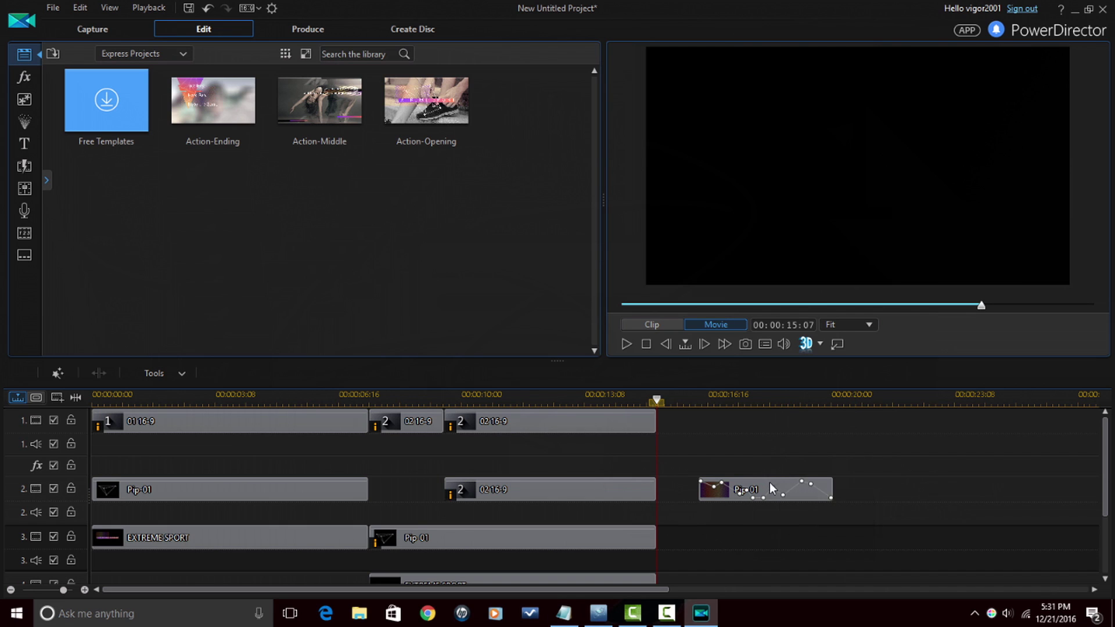
Try moving the ending Pip-01 clip earlier on track 2, then return it after the others.
{"action": "left_click_drag", "start_coordinate": [772, 489], "coordinate": [445, 489]}
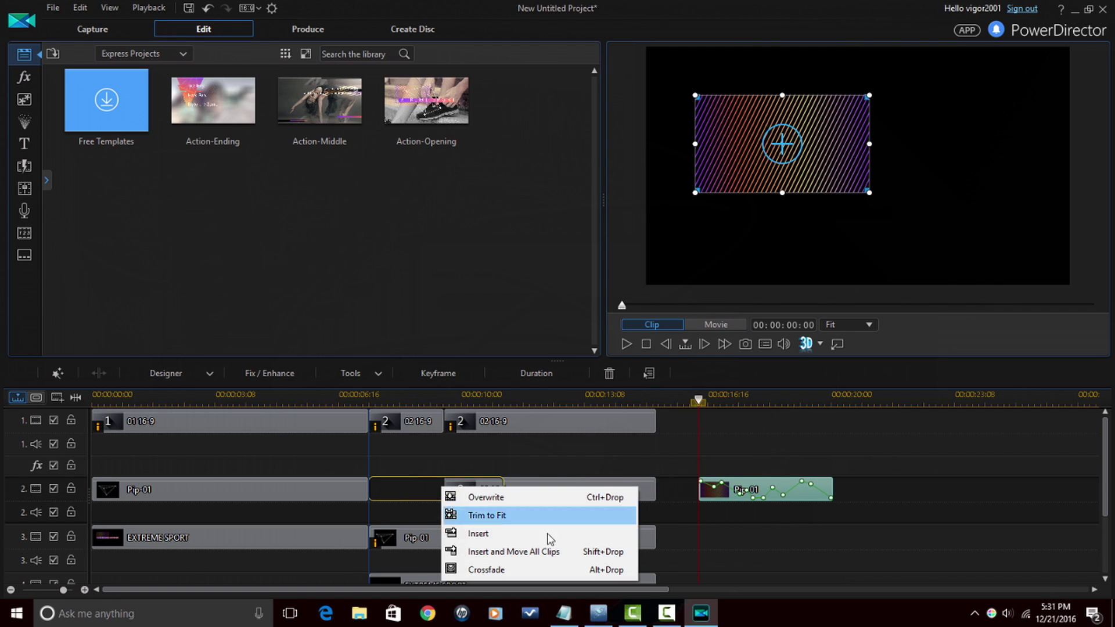
{"action": "left_click", "coordinate": [512, 552]}
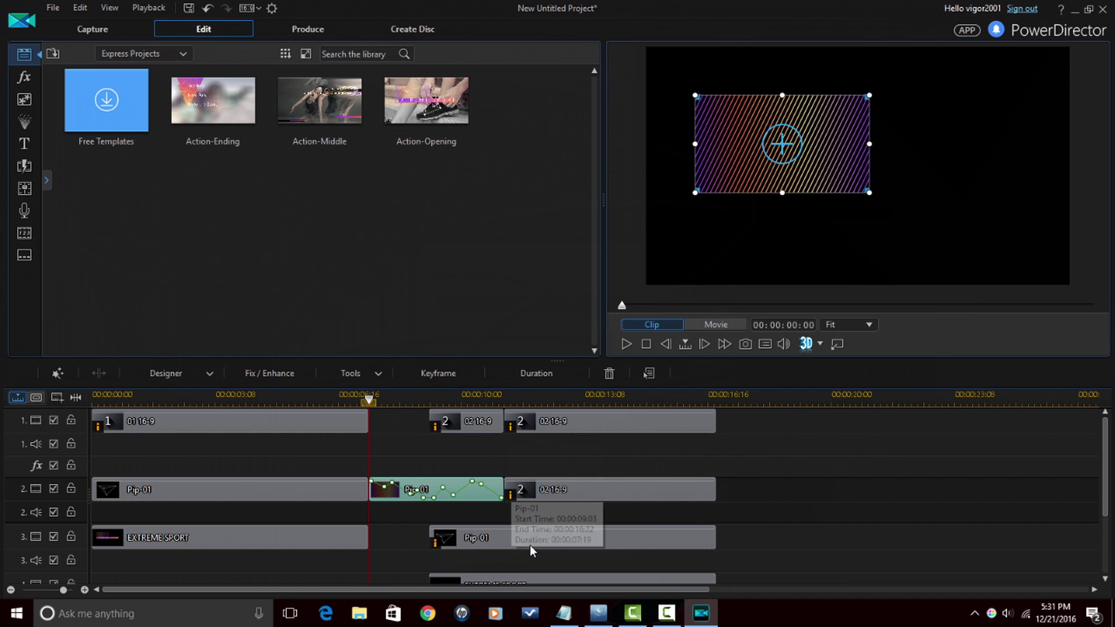
{"action": "left_click_drag", "start_coordinate": [440, 488], "coordinate": [788, 490]}
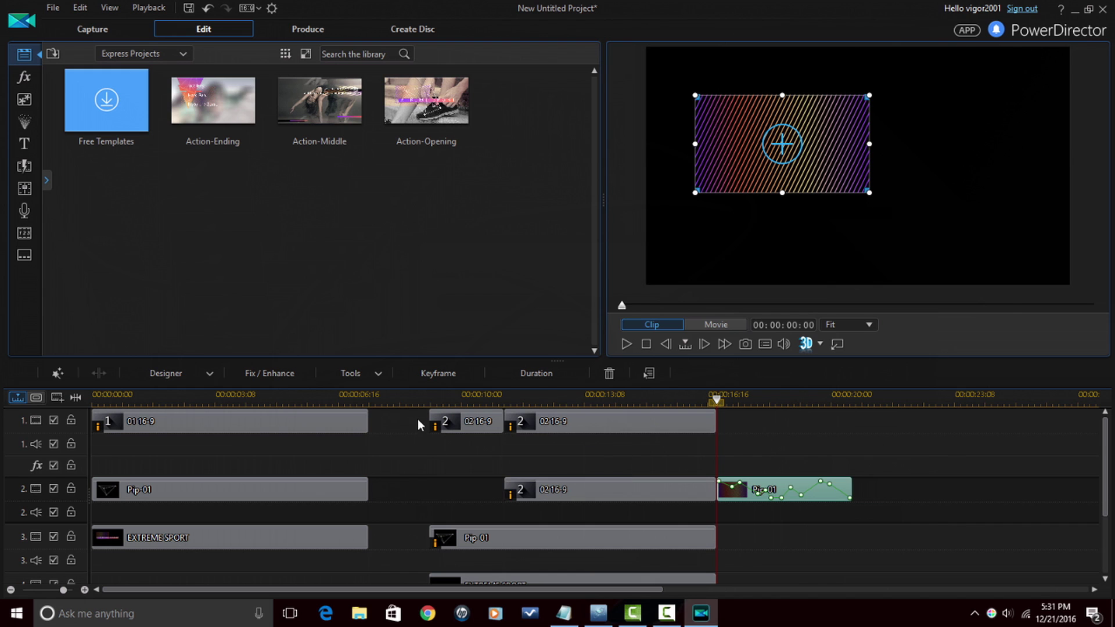
Slide the selected ending clips on tracks 1–3 left to start right after the opening clips.
{"action": "left_click_drag", "start_coordinate": [413, 420], "coordinate": [807, 575]}
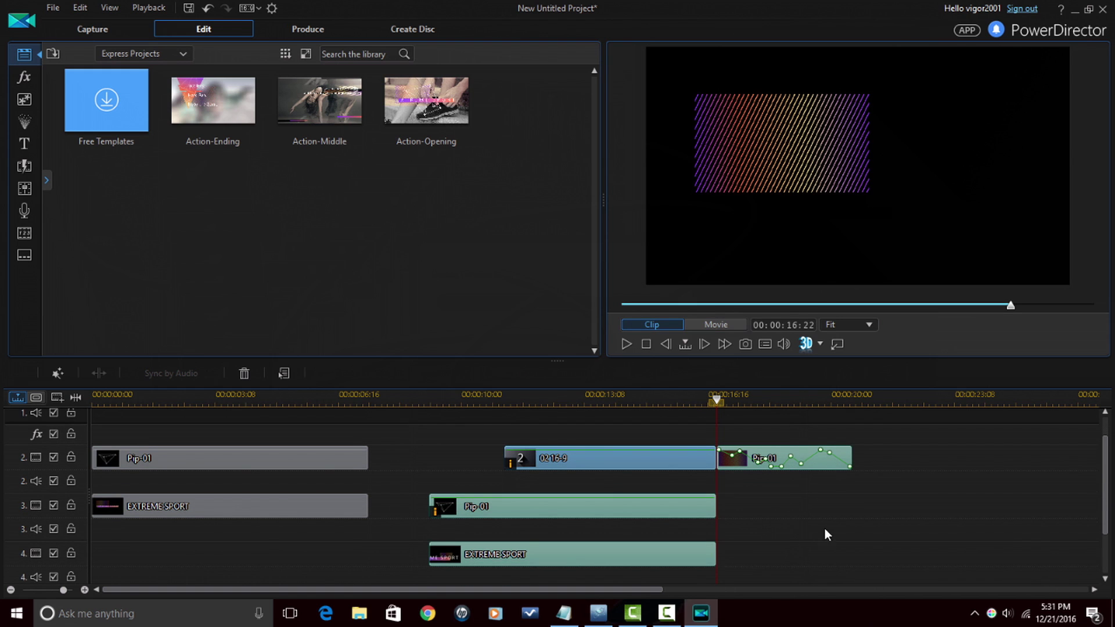
{"action": "scroll", "coordinate": [1103, 491], "scroll_direction": "up", "scroll_amount": 1}
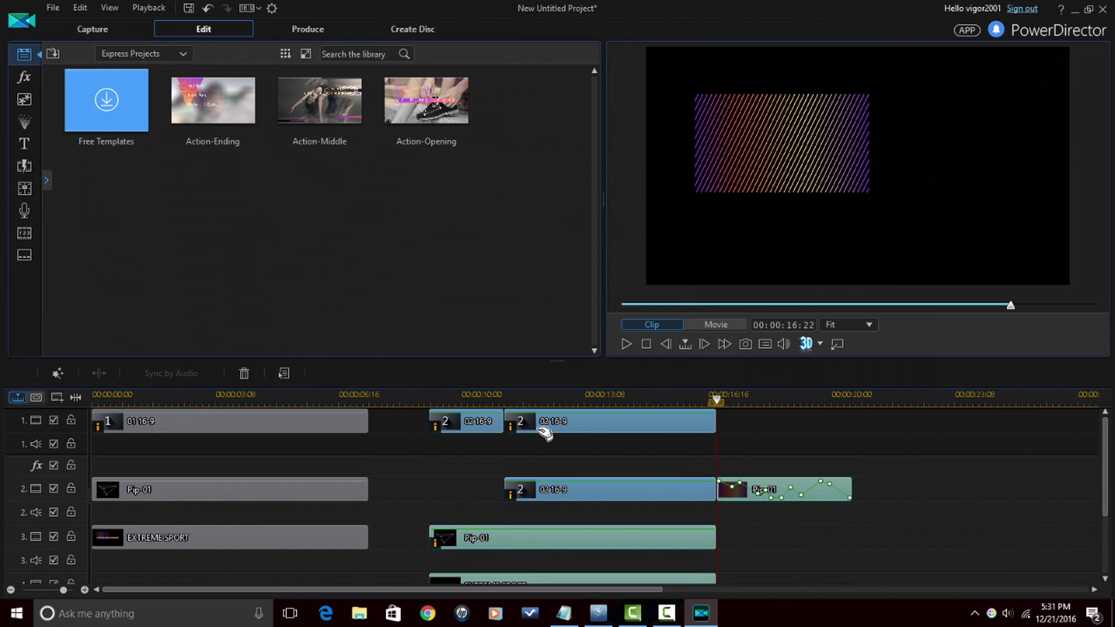
{"action": "left_click_drag", "start_coordinate": [493, 422], "coordinate": [395, 423]}
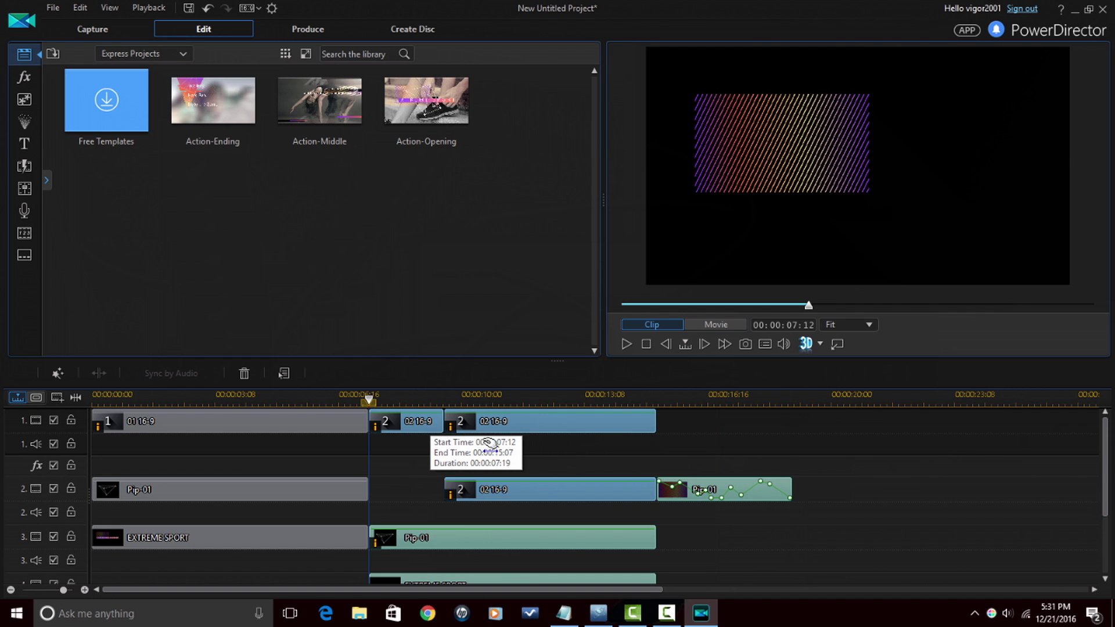
{"action": "left_click", "coordinate": [844, 441]}
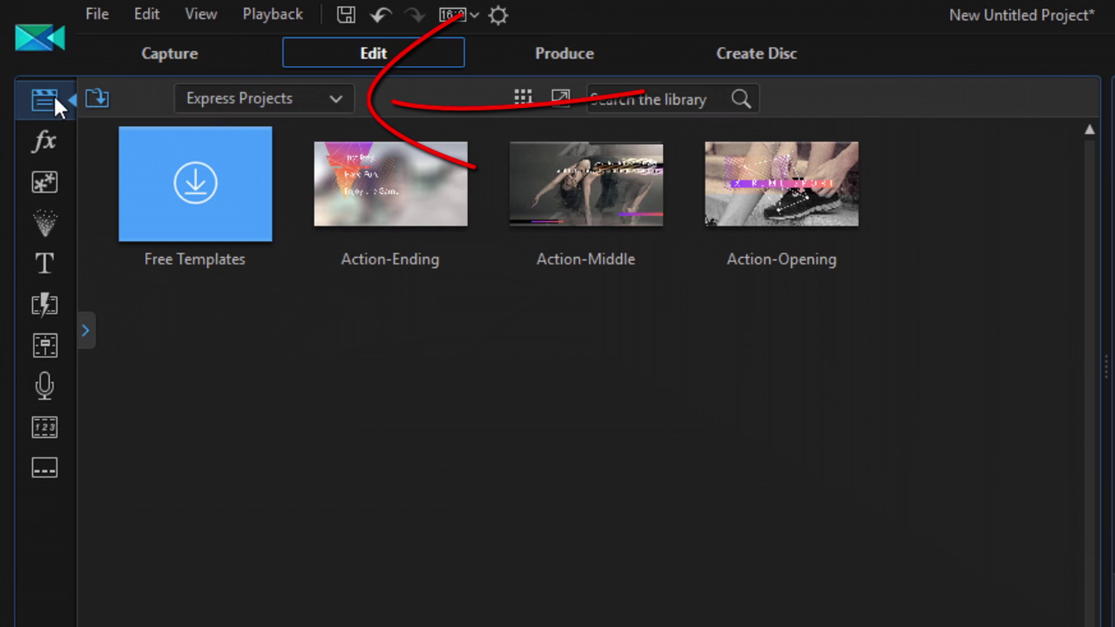
Remove all sample media from the Media Content library and import Rocker Chick.mov and What An Entry.mov.
{"action": "left_click", "coordinate": [341, 107]}
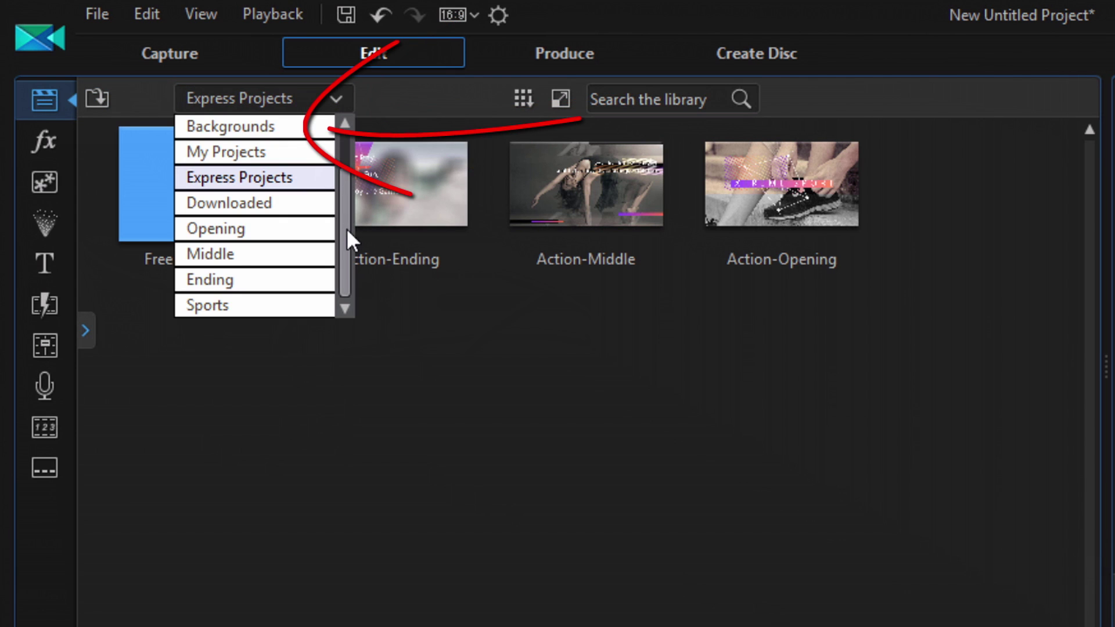
{"action": "left_click_drag", "start_coordinate": [347, 228], "coordinate": [335, 197]}
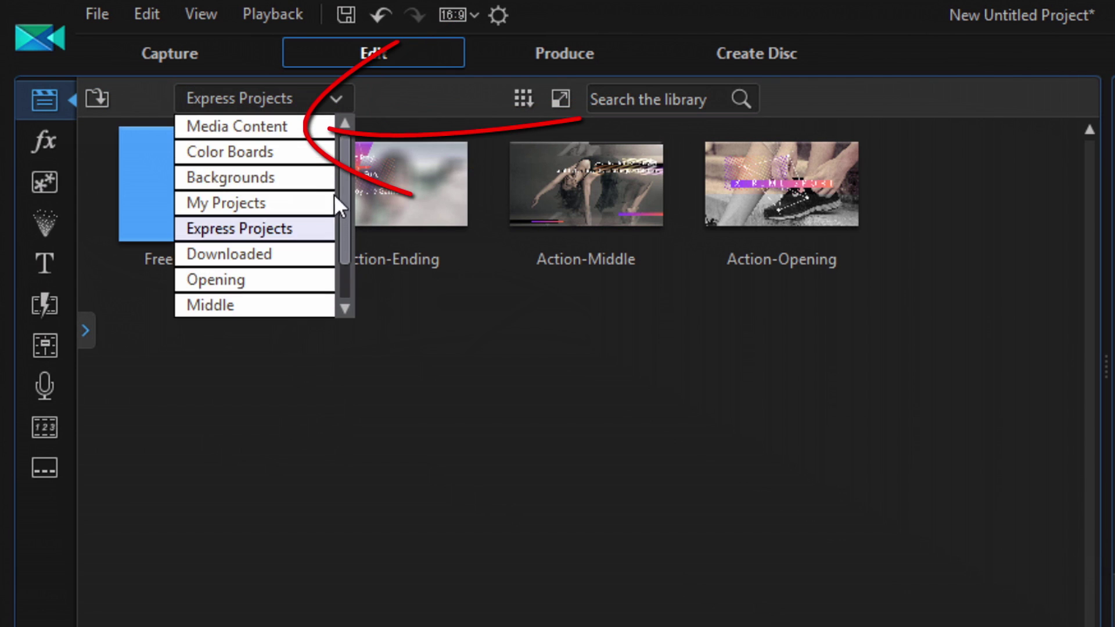
{"action": "left_click", "coordinate": [286, 129]}
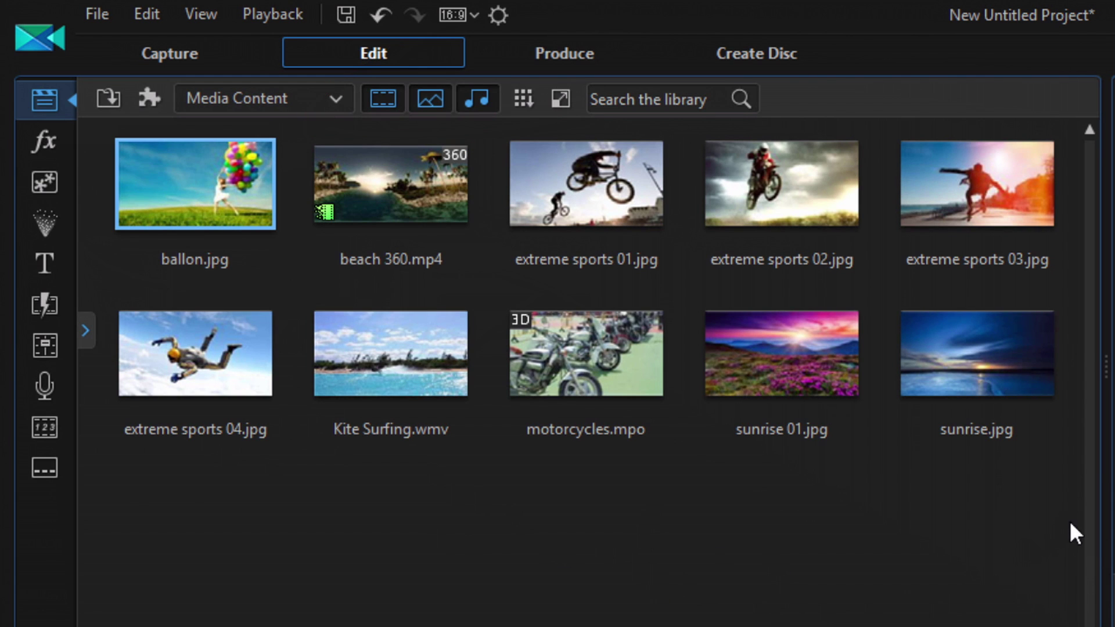
{"action": "left_click_drag", "start_coordinate": [1069, 522], "coordinate": [140, 170]}
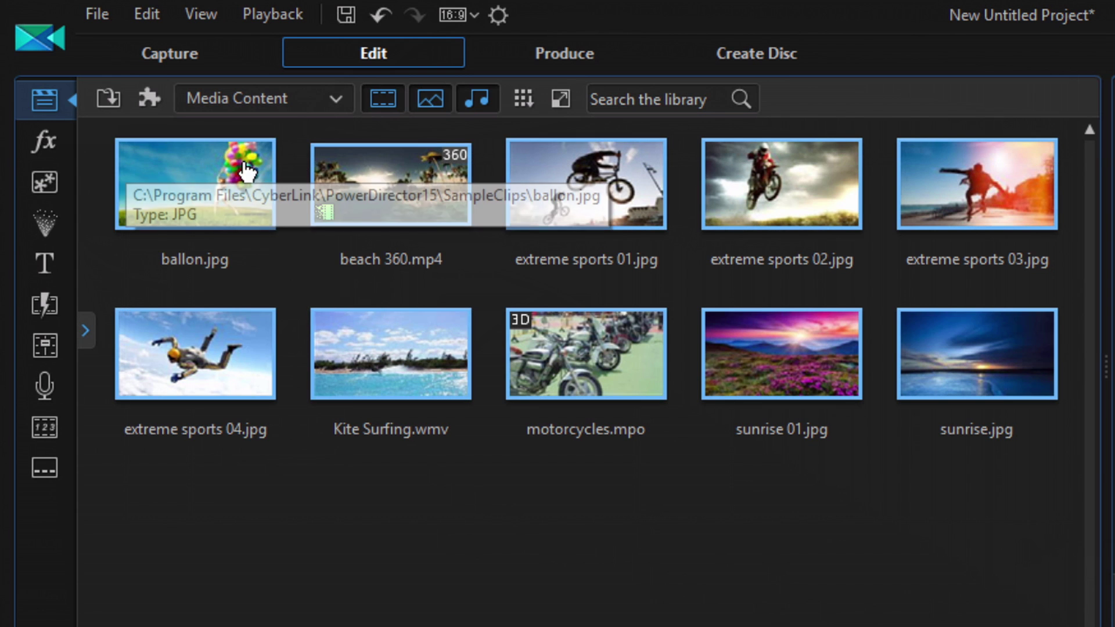
{"action": "right_click", "coordinate": [177, 167]}
{"action": "left_click", "coordinate": [268, 221]}
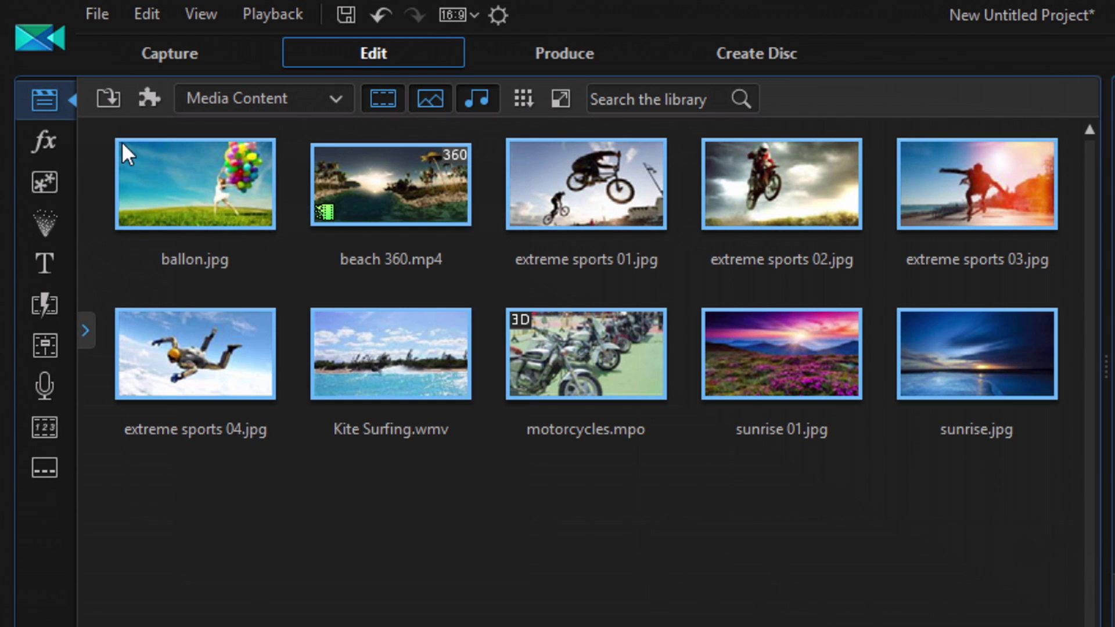
{"action": "left_click", "coordinate": [109, 97]}
{"action": "left_click", "coordinate": [180, 136]}
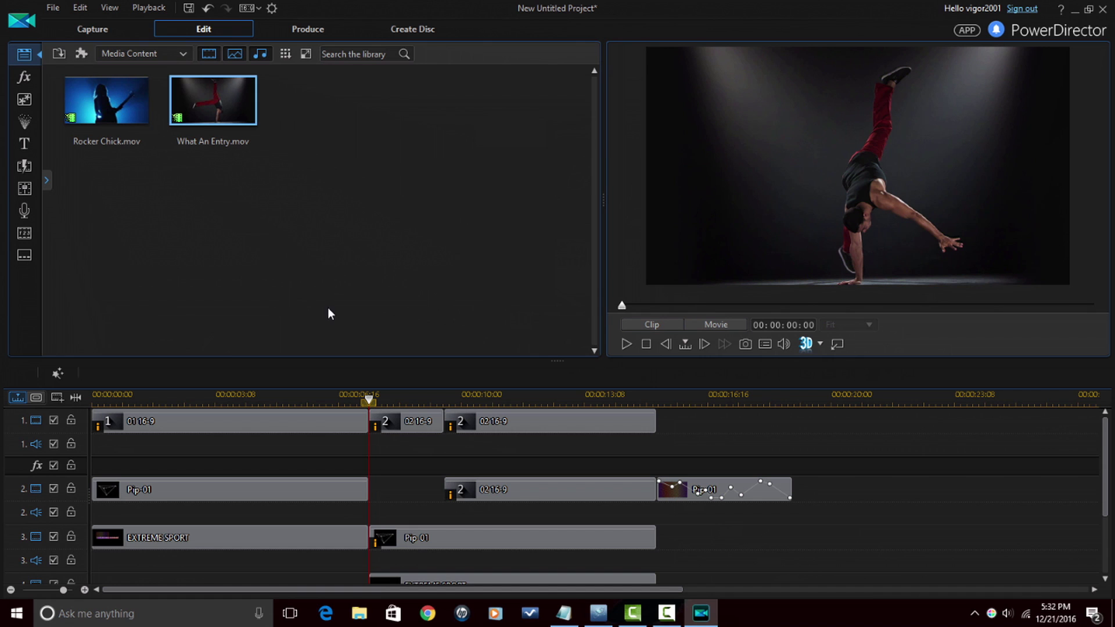
Fill the track 1 placeholder with What An Entry.mov, then replace it with Rocker Chick.mov.
{"action": "left_click_drag", "start_coordinate": [213, 110], "coordinate": [506, 421]}
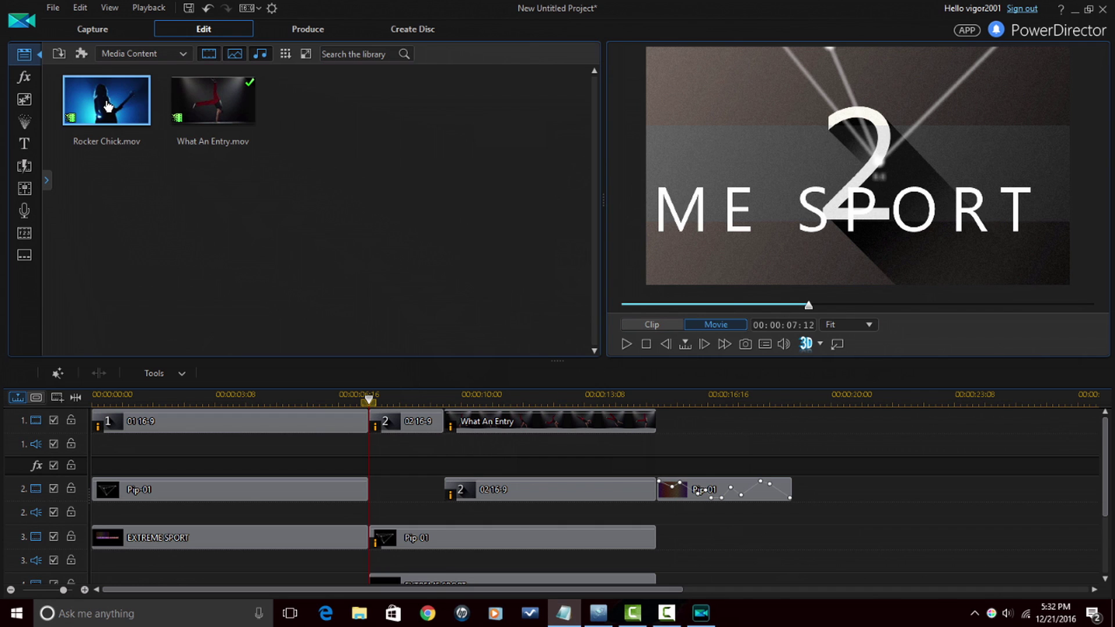
{"action": "left_click_drag", "start_coordinate": [113, 110], "coordinate": [446, 431]}
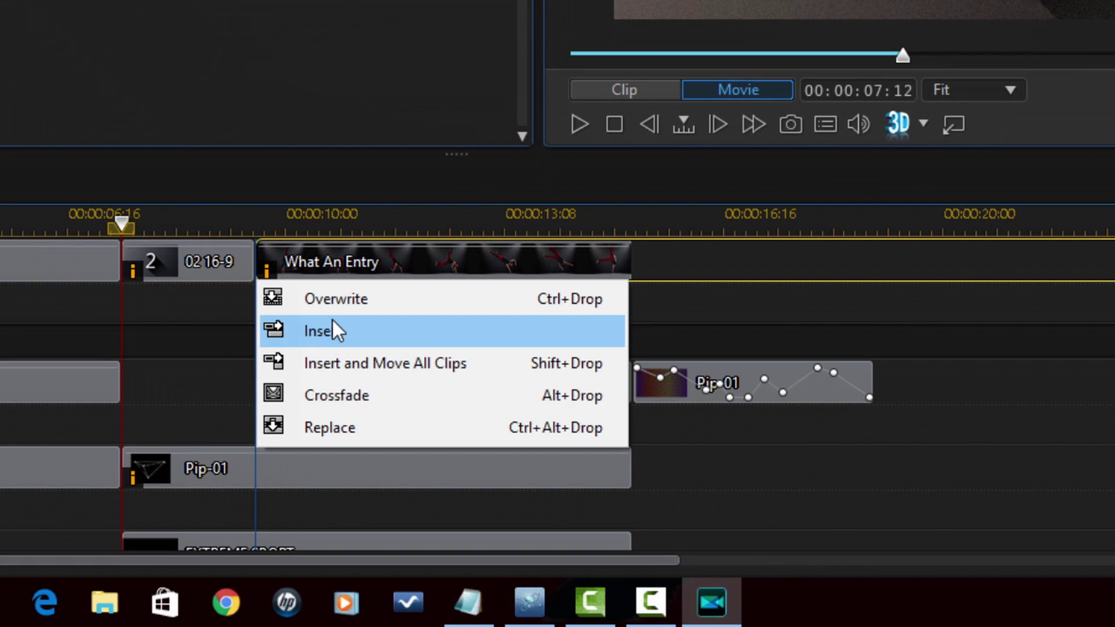
{"action": "left_click", "coordinate": [378, 427]}
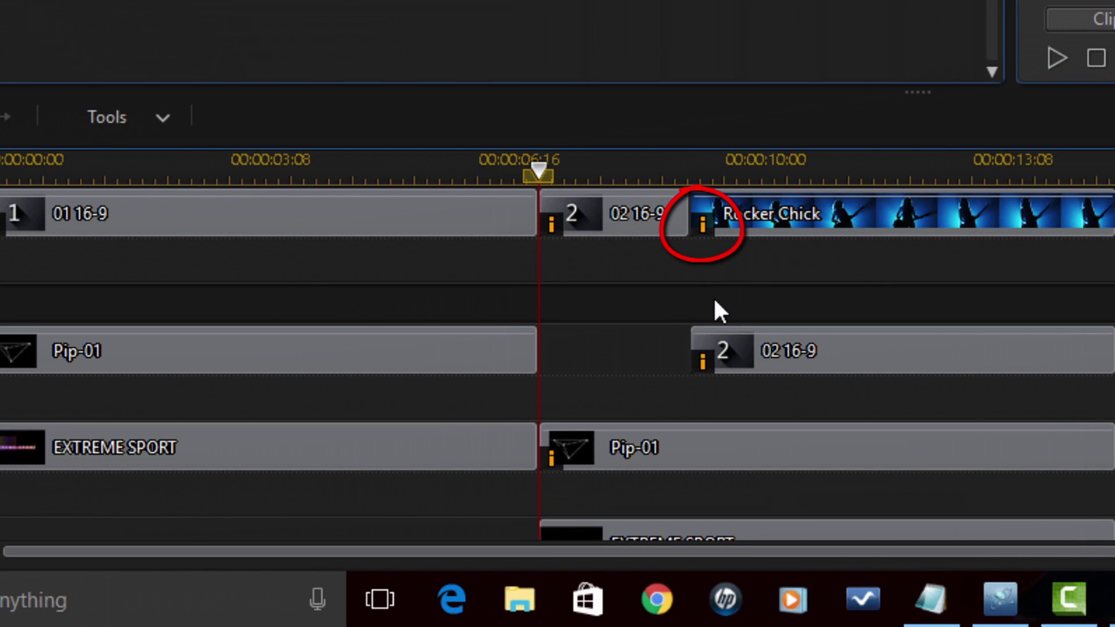
Check the Rocker Chick clip's Color Adjustment, White Balance and Fine Noise enhancements, then select it.
{"action": "mouse_move", "coordinate": [702, 235]}
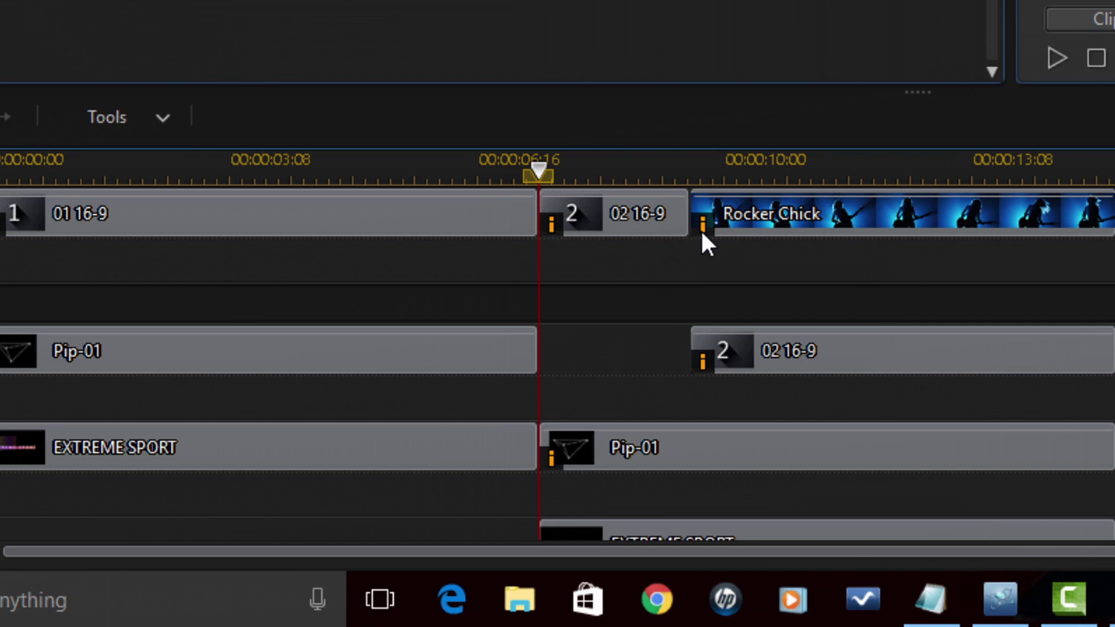
{"action": "left_click", "coordinate": [701, 228]}
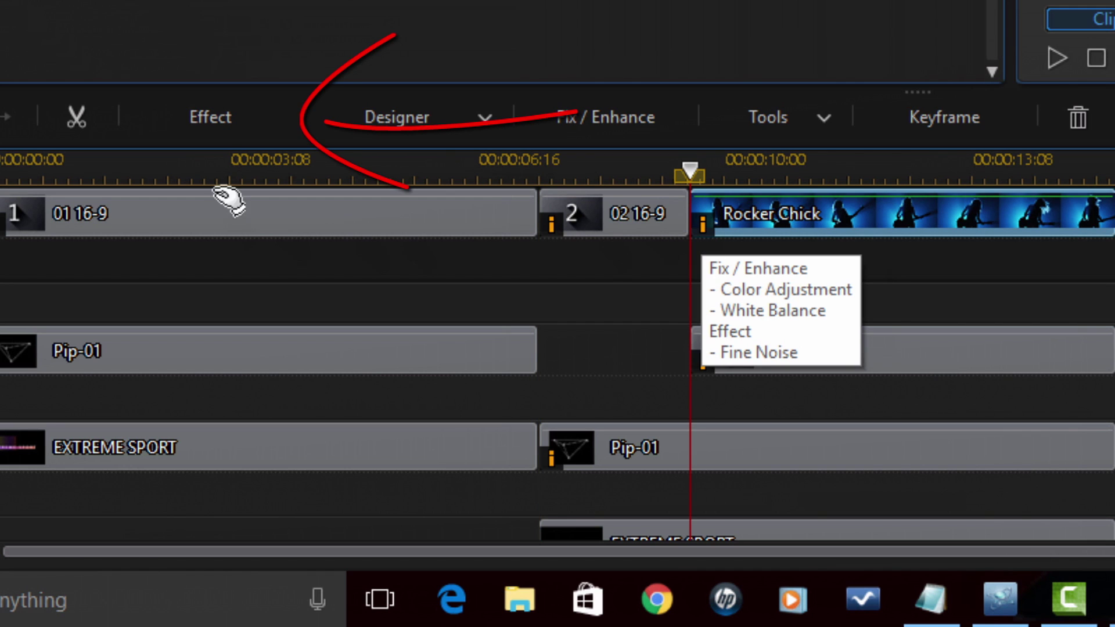
{"action": "left_click", "coordinate": [203, 120]}
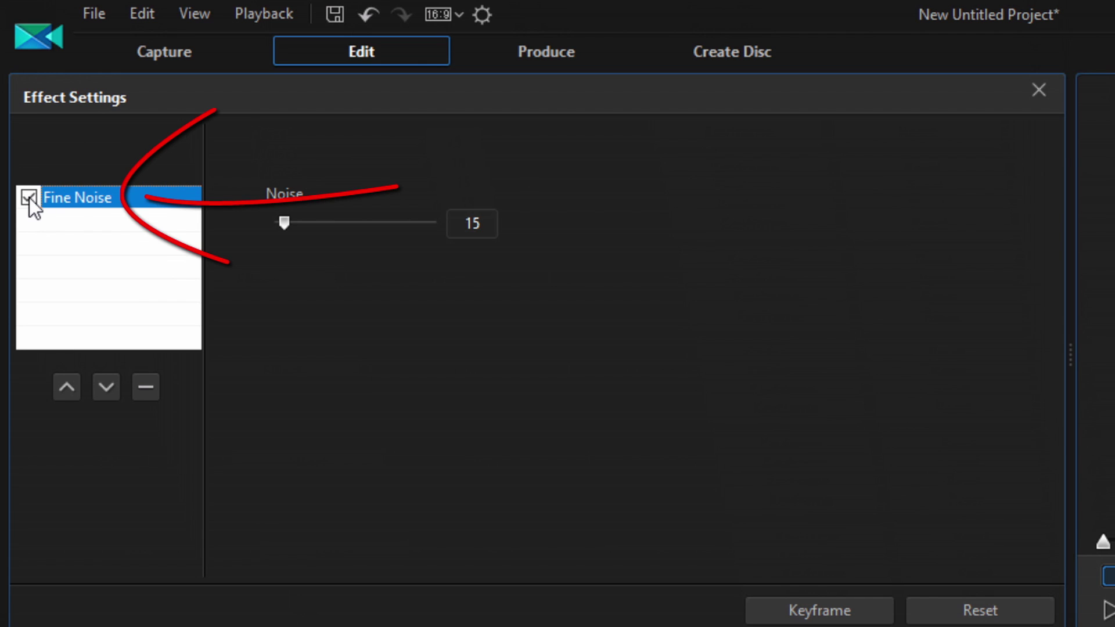
{"action": "left_click", "coordinate": [29, 198]}
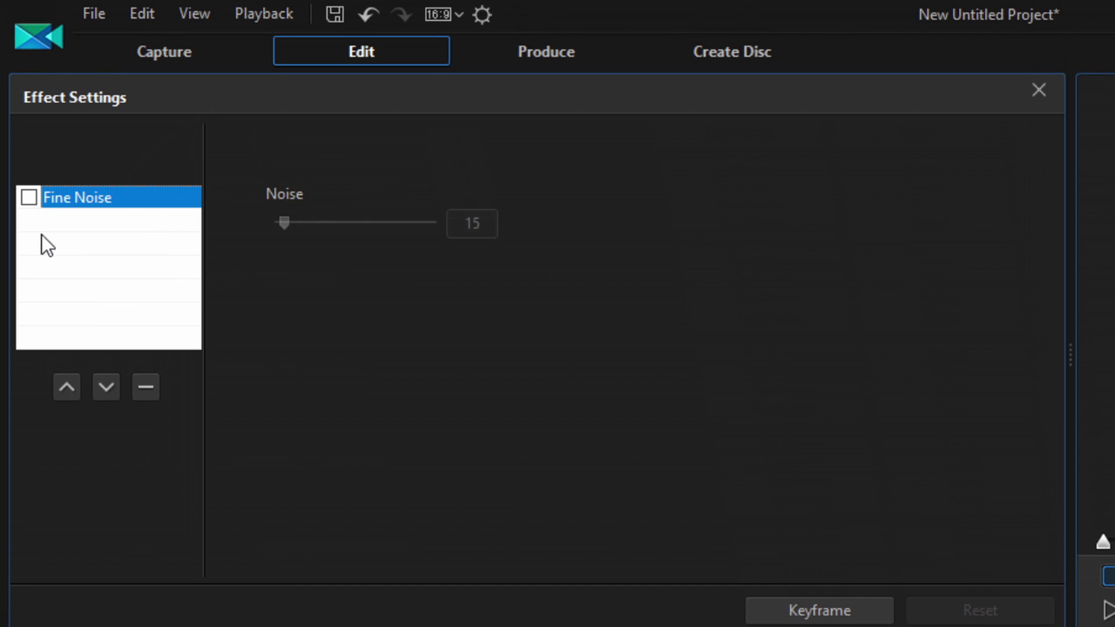
{"action": "left_click", "coordinate": [29, 197]}
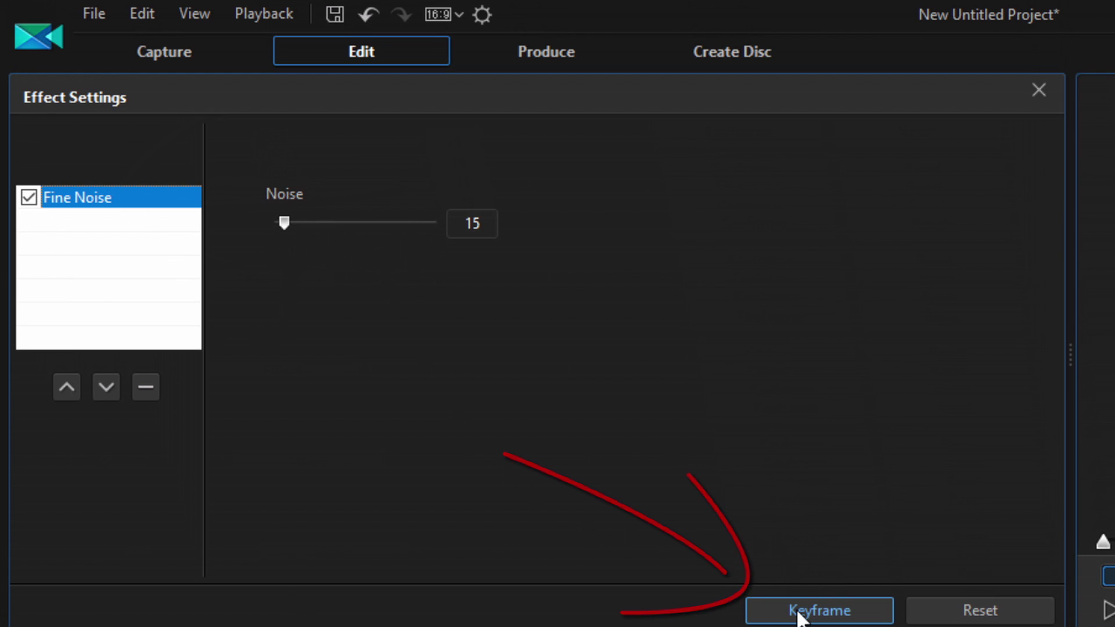
{"action": "left_click", "coordinate": [801, 611]}
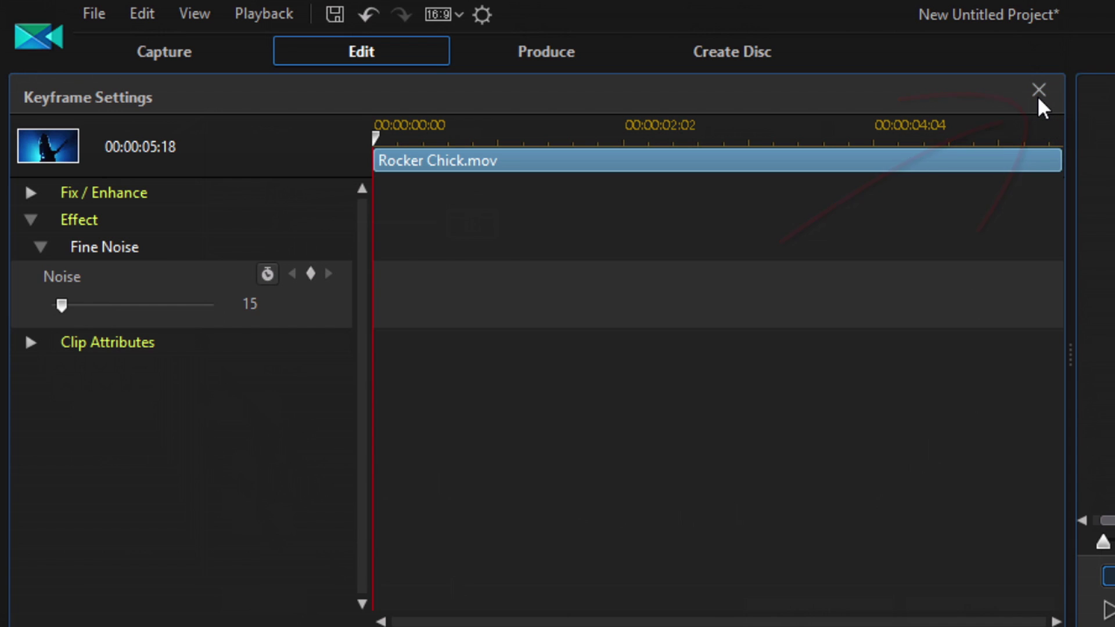
{"action": "left_click", "coordinate": [1039, 94]}
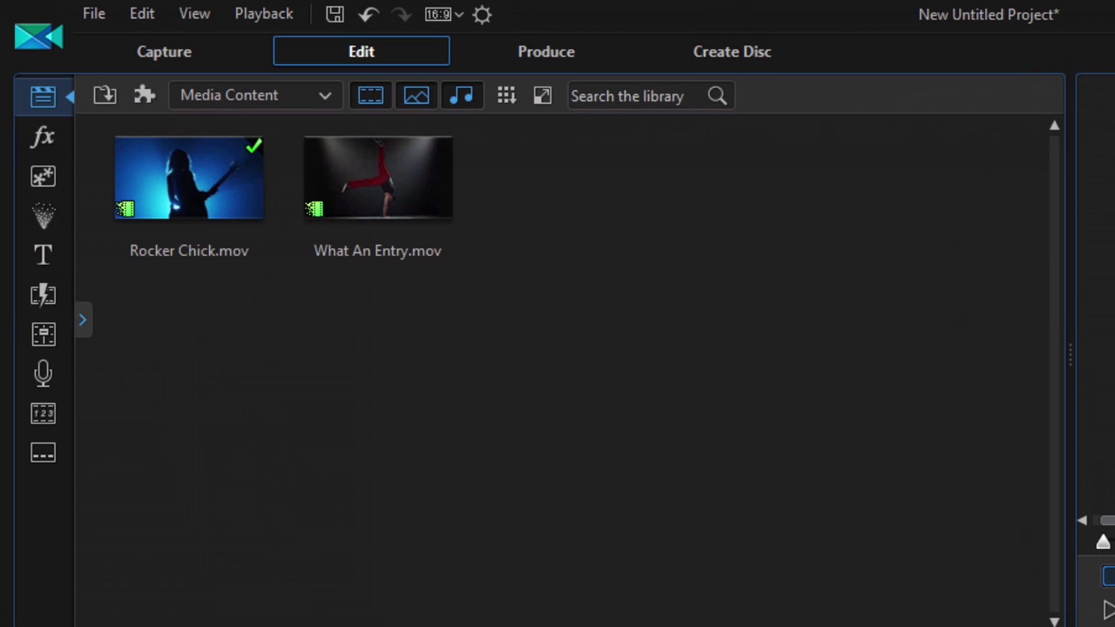
Drag Gamma Correction onto the Rocker Chick clip and confirm it is listed beside Fine Noise.
{"action": "left_click", "coordinate": [42, 129]}
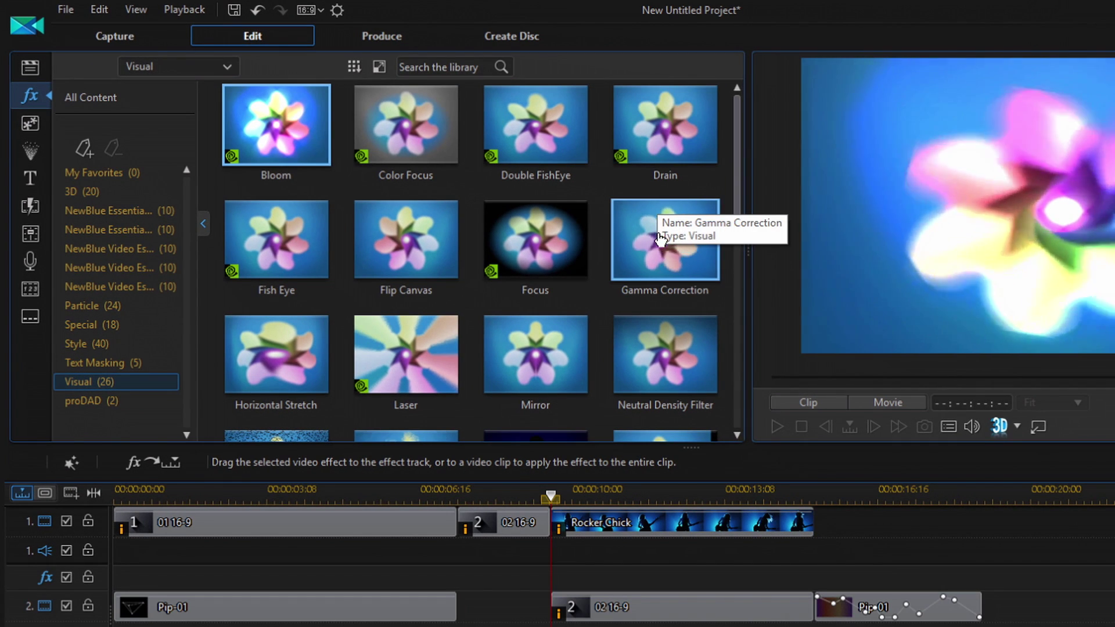
{"action": "left_click_drag", "start_coordinate": [662, 238], "coordinate": [656, 520]}
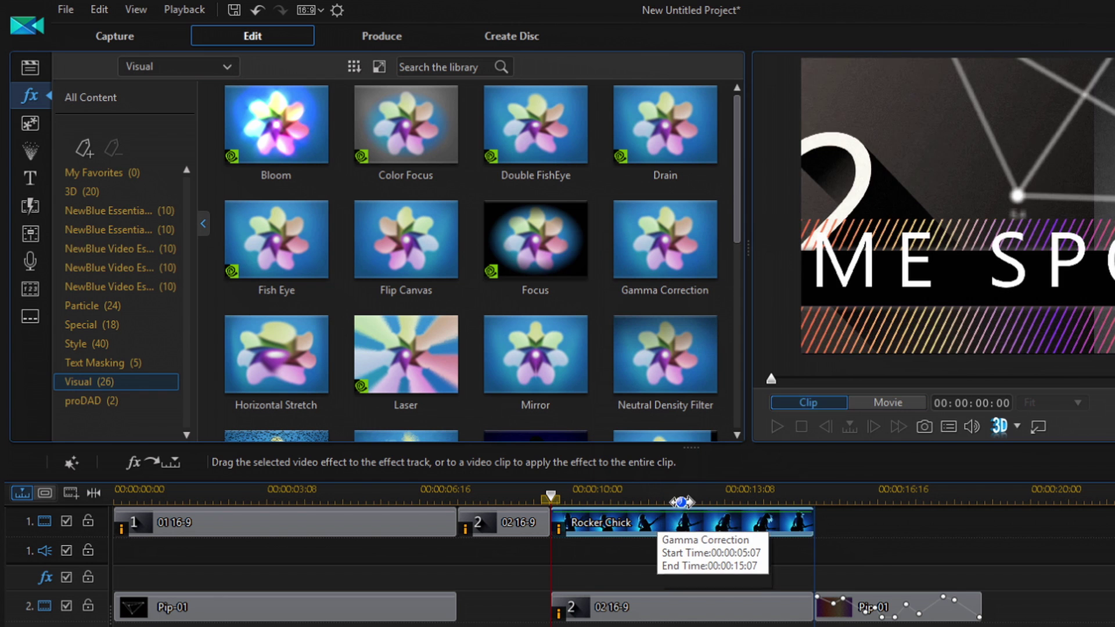
{"action": "left_click", "coordinate": [726, 518]}
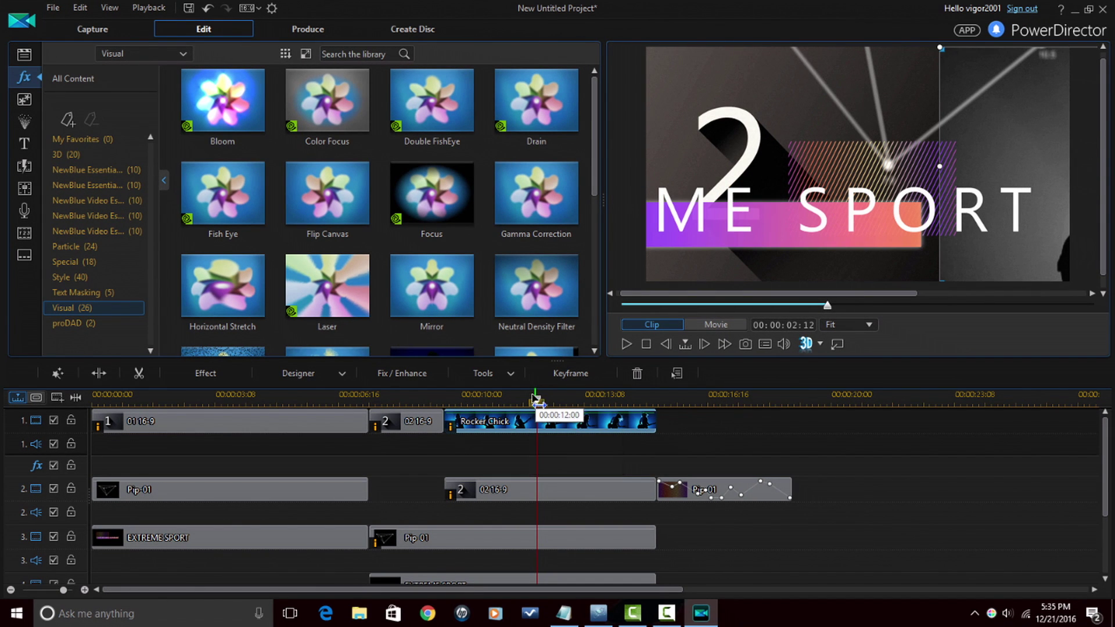
{"action": "left_click", "coordinate": [213, 370]}
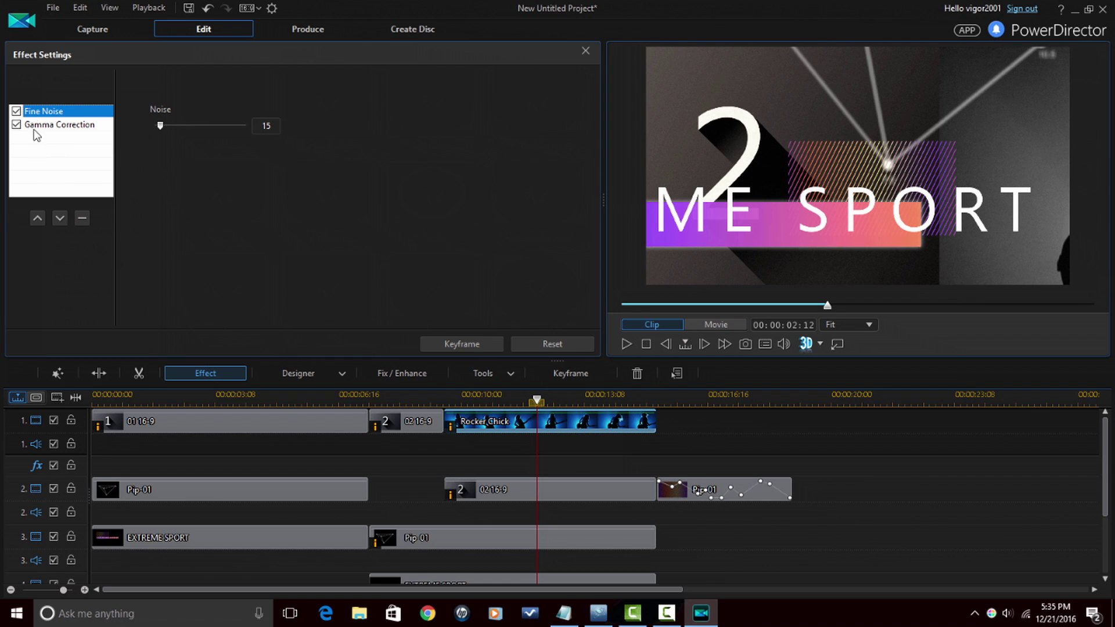
{"action": "left_click", "coordinate": [587, 52]}
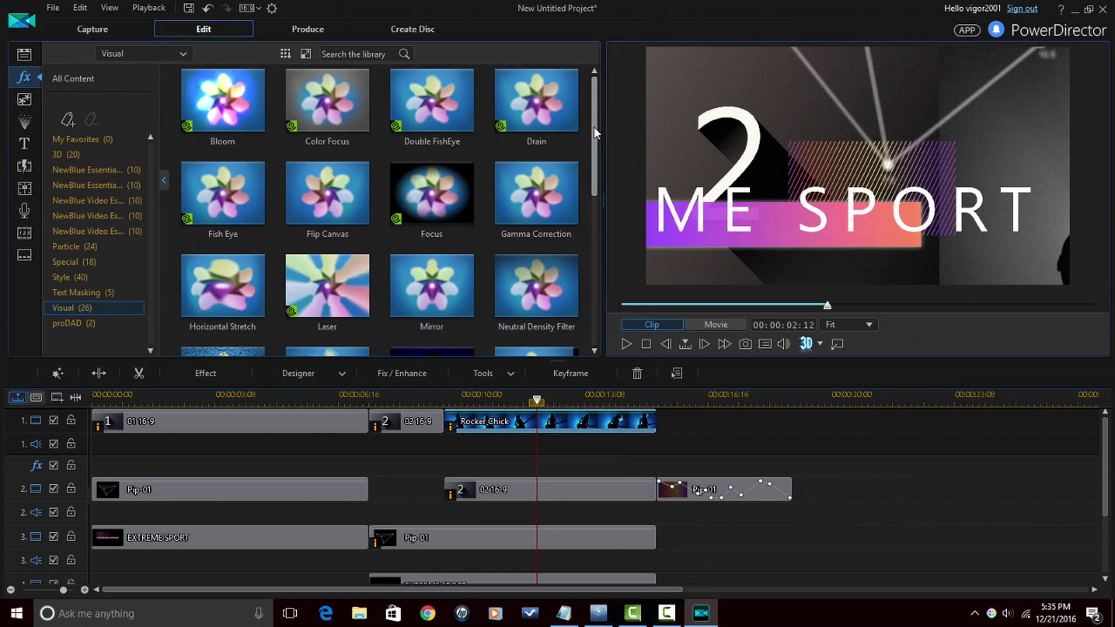
{"action": "left_click", "coordinate": [26, 56]}
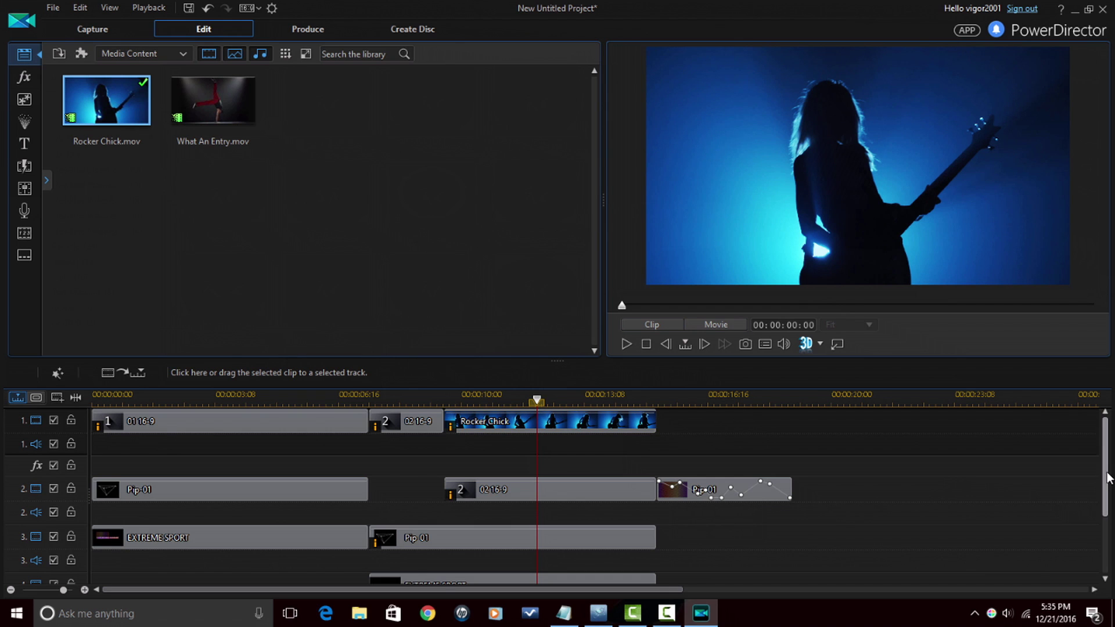
Open the EXTREME SPORT title on track 4 in the title editor, then close it unchanged.
{"action": "scroll", "coordinate": [1107, 475], "scroll_direction": "down", "scroll_amount": 2}
{"action": "left_click", "coordinate": [569, 490]}
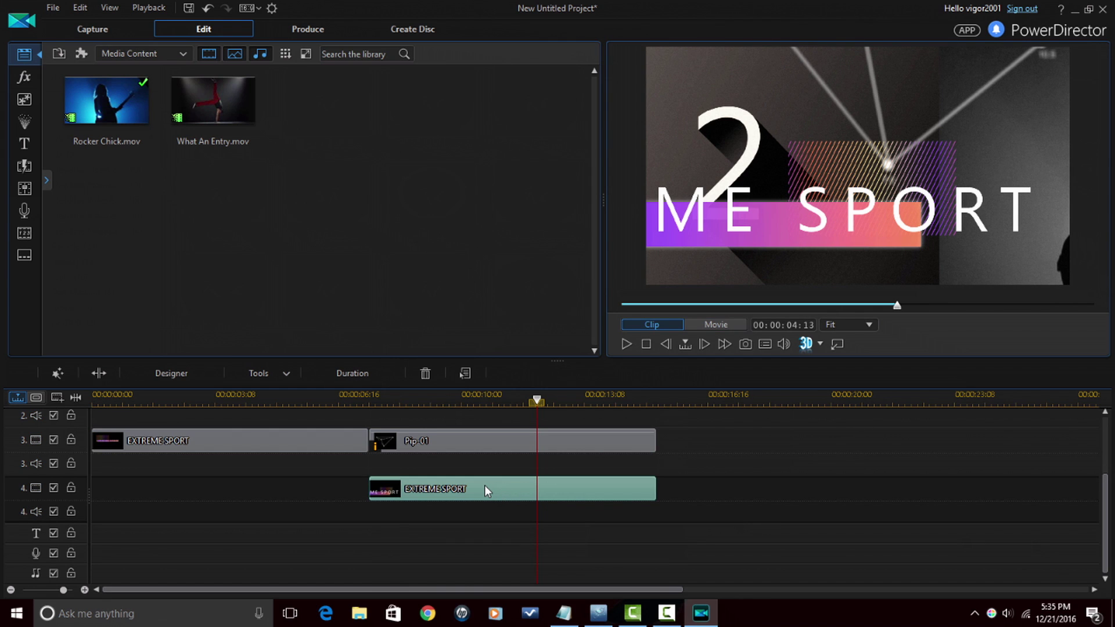
{"action": "double_click", "coordinate": [485, 489]}
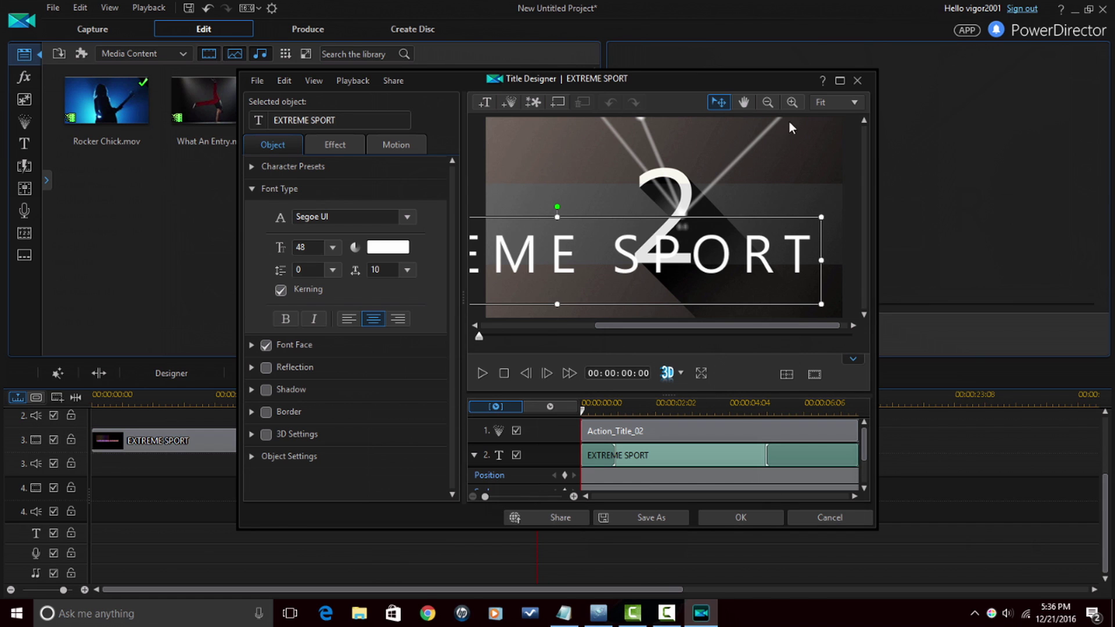
{"action": "left_click", "coordinate": [858, 80]}
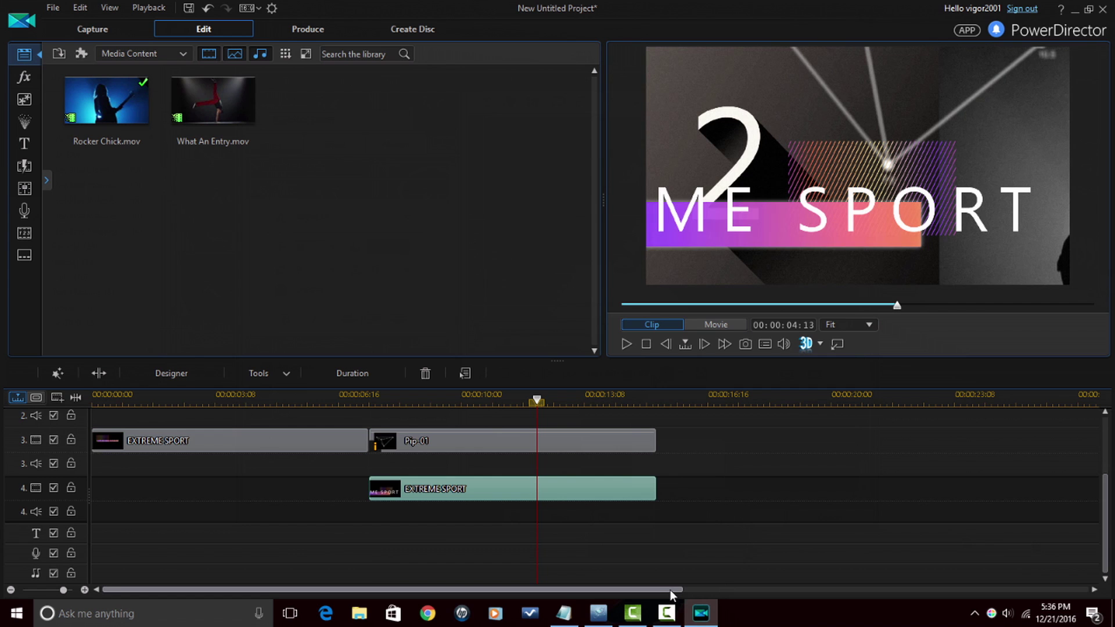
{"action": "scroll", "coordinate": [977, 492], "scroll_direction": "up", "scroll_amount": 5}
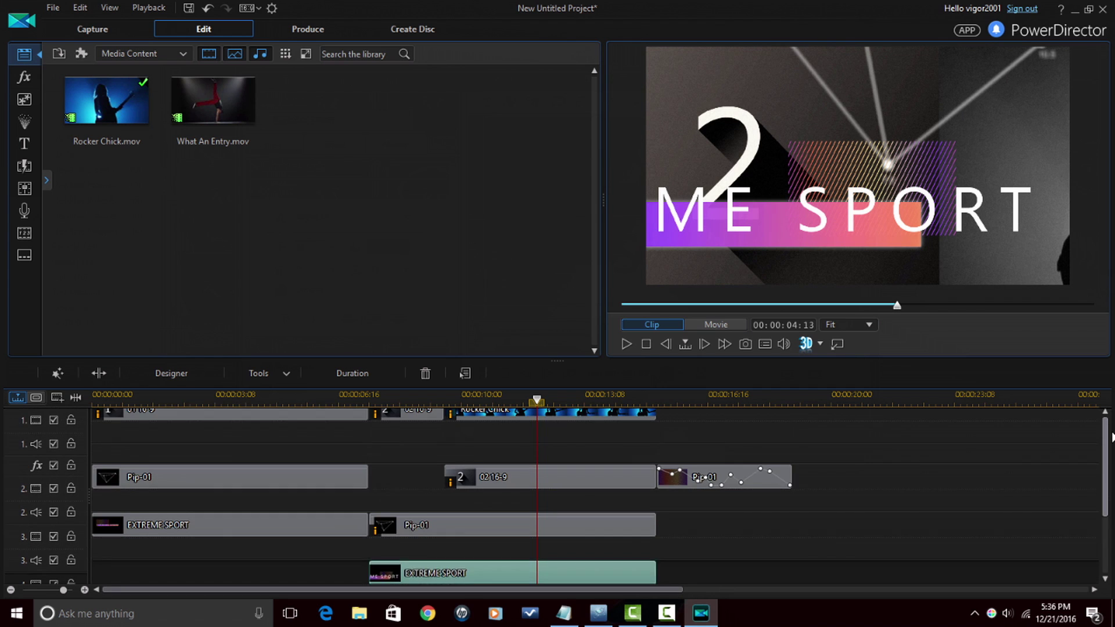